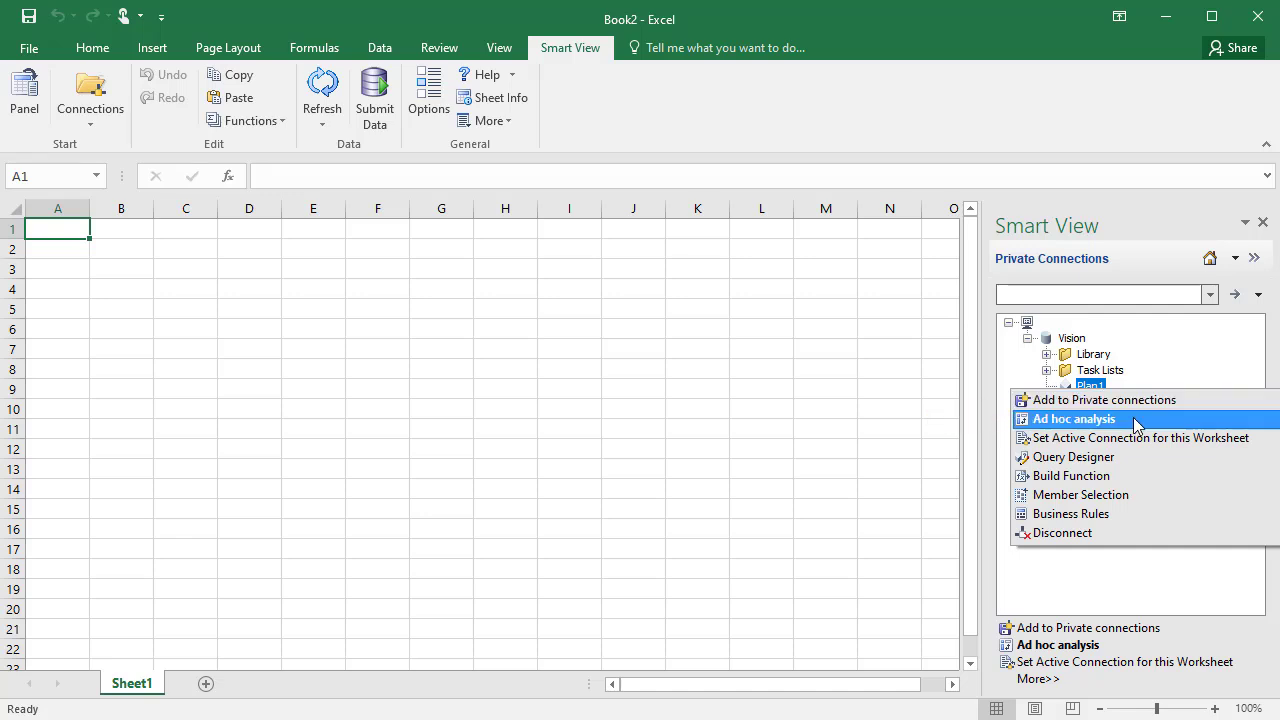
# Step: Start an ad hoc analysis on the Plan1 cube of the Vision application and close the Smart View panel
pyautogui.click(1136, 424)
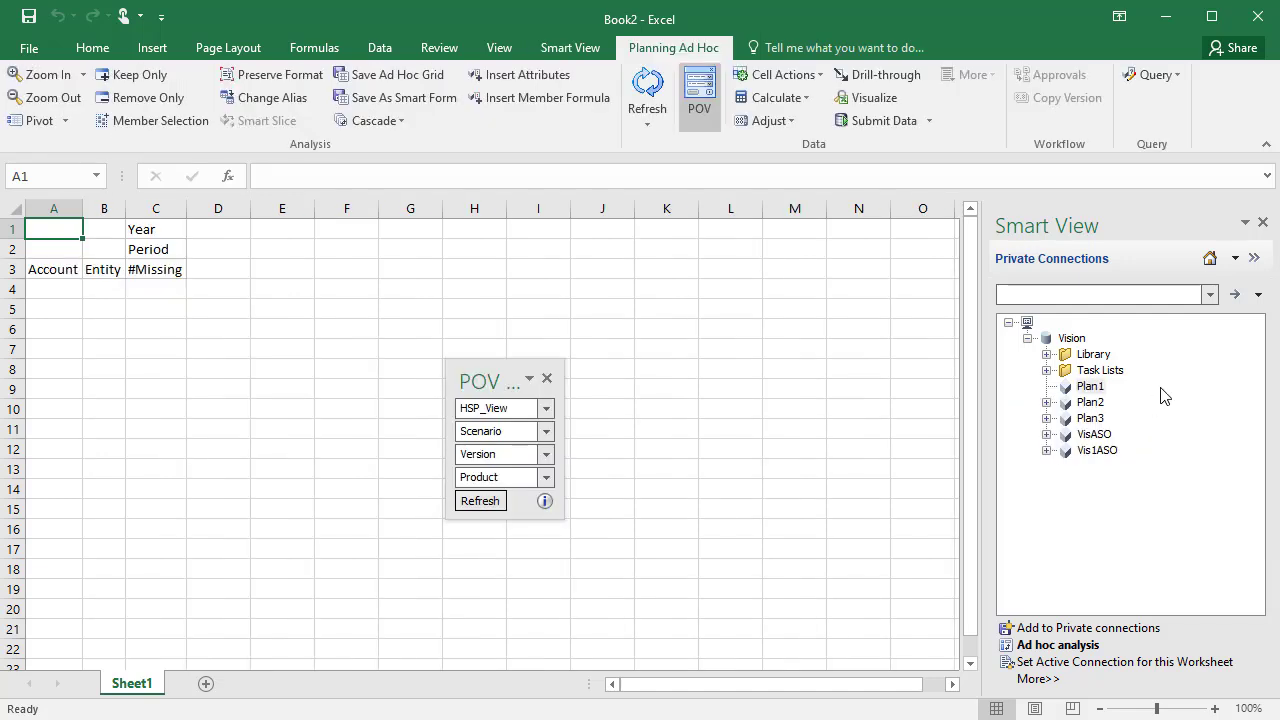
pyautogui.click(1252, 260)
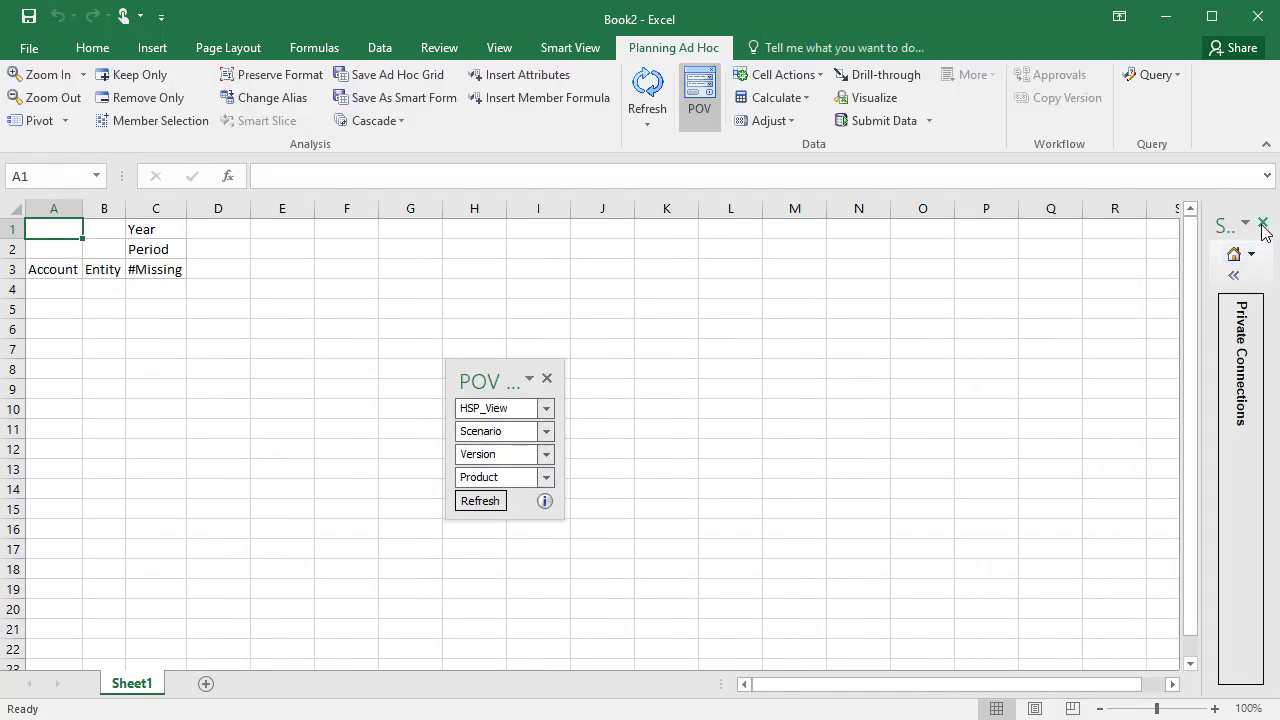
pyautogui.click(1262, 224)
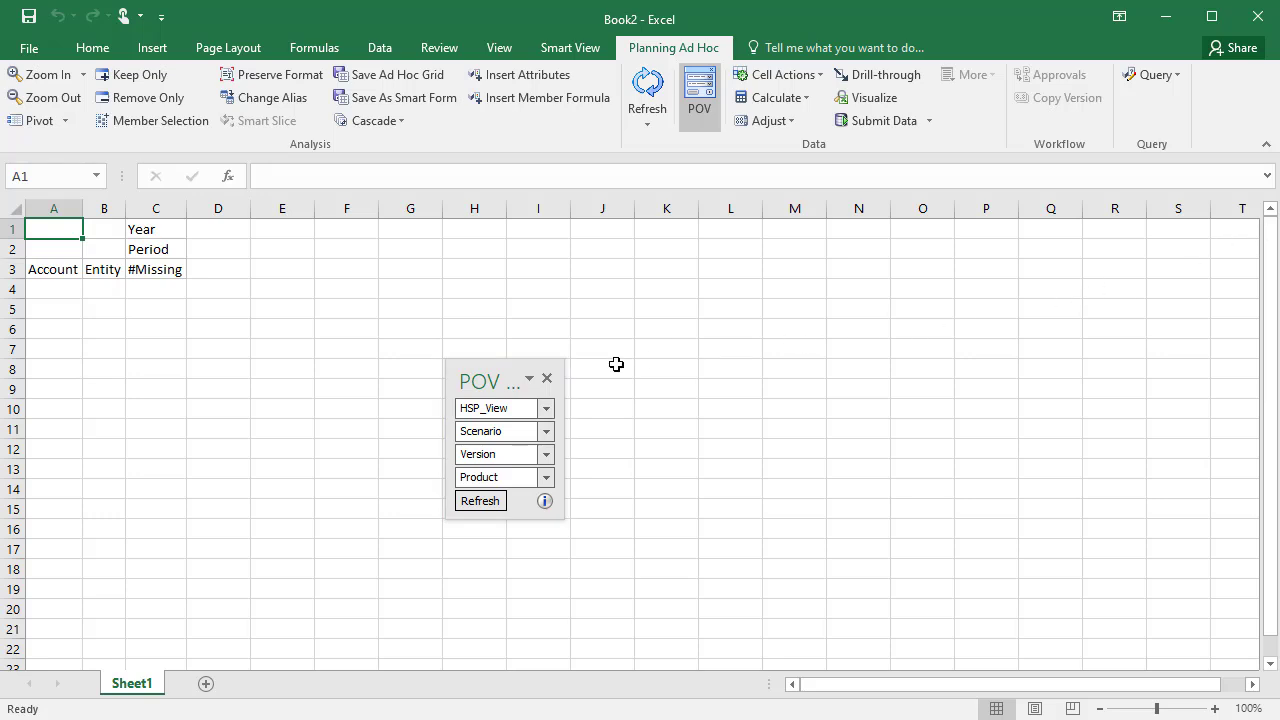
# Step: Dock the floating POV toolbar above the worksheet, hiding and redisplaying it once
pyautogui.moveTo(500, 376); pyautogui.dragTo(396, 169)
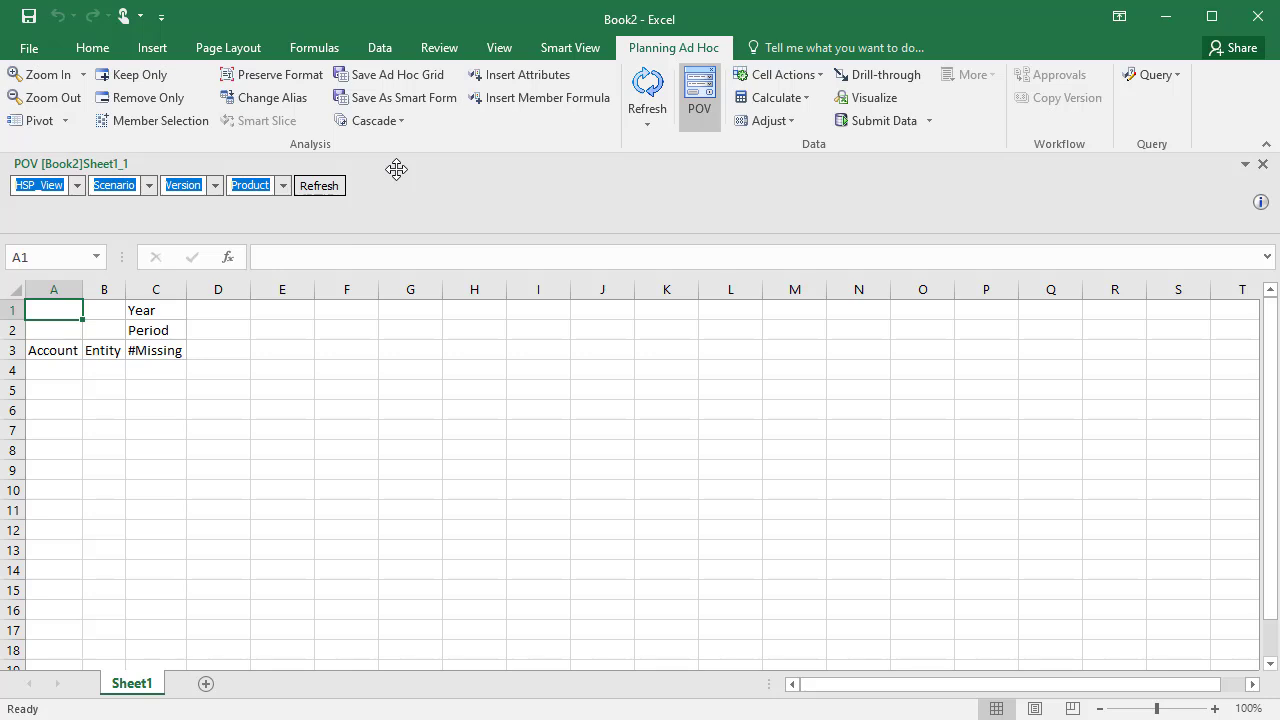
pyautogui.click(1262, 164)
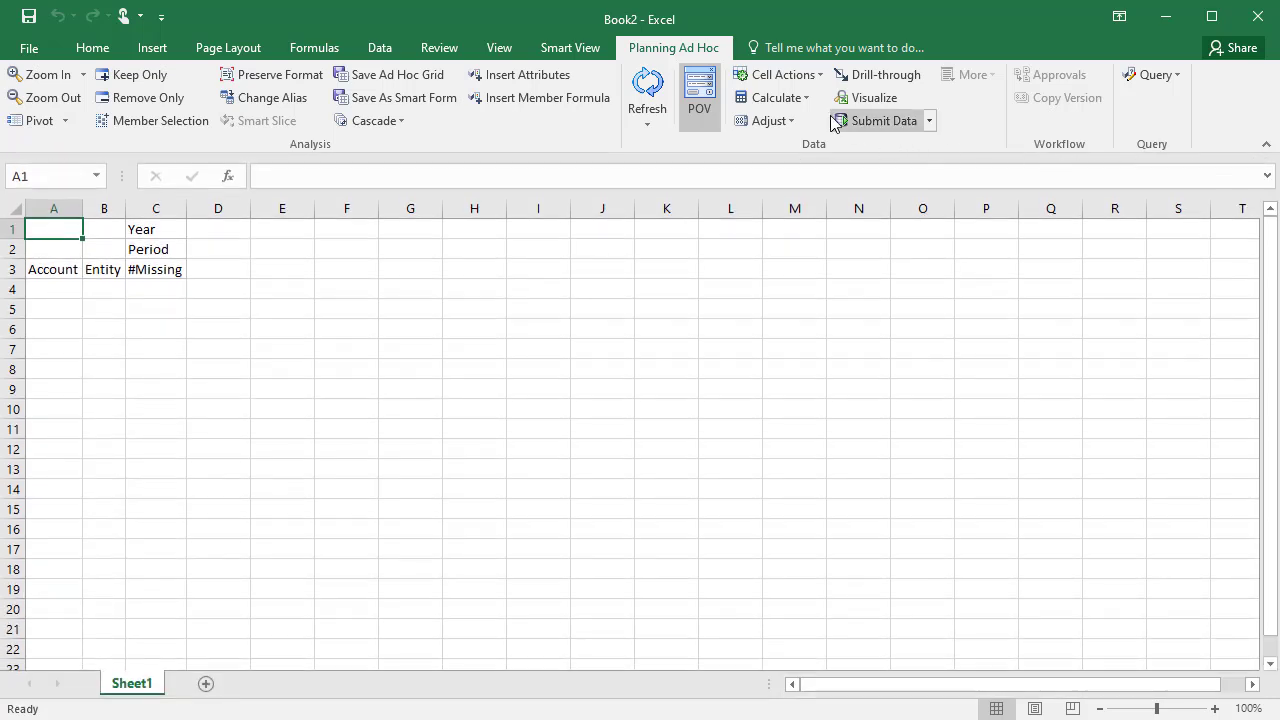
pyautogui.click(705, 88)
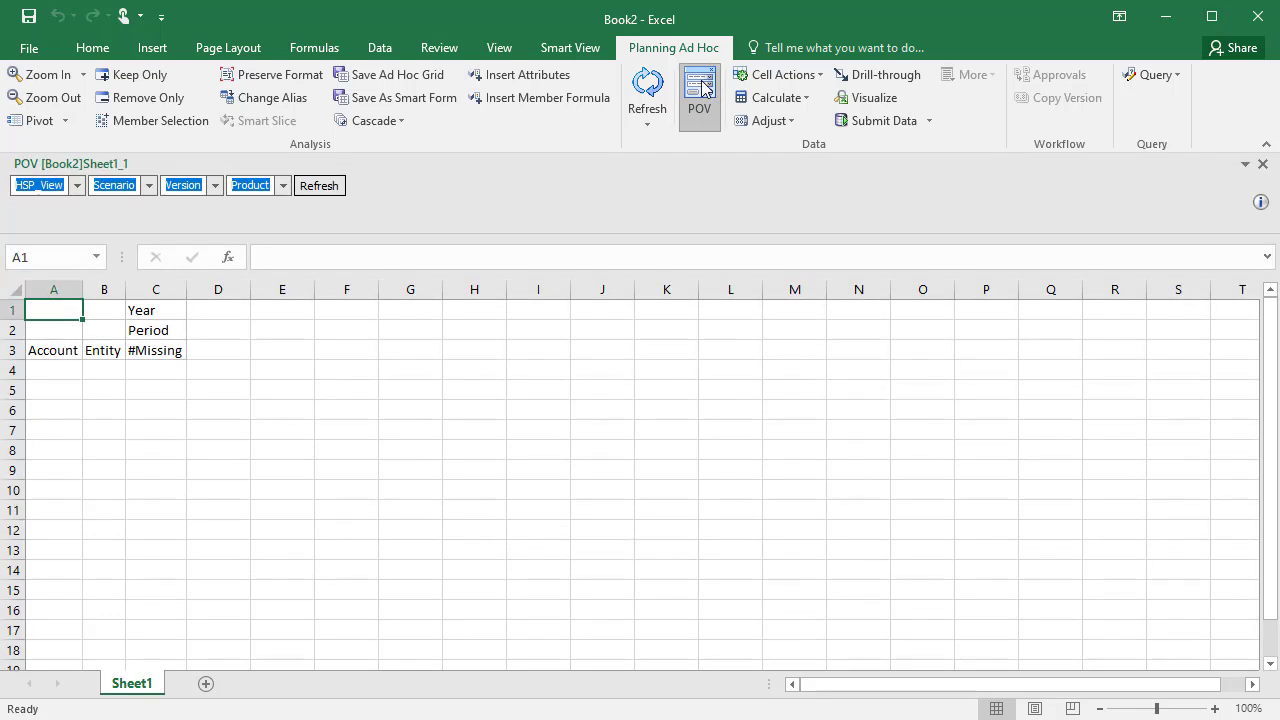
pyautogui.click(337, 189)
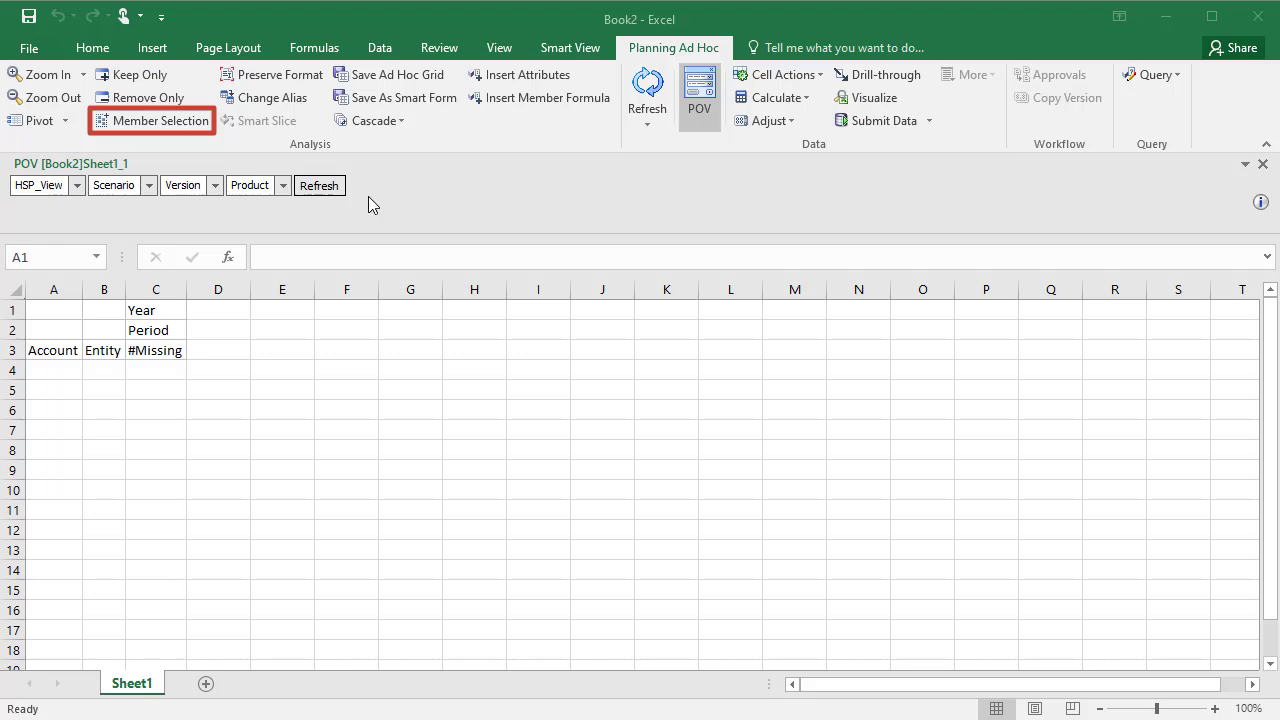
# Step: Replace the Year member in cell C1 with FY20 using member selection
pyautogui.click(164, 309)
pyautogui.click(152, 121)
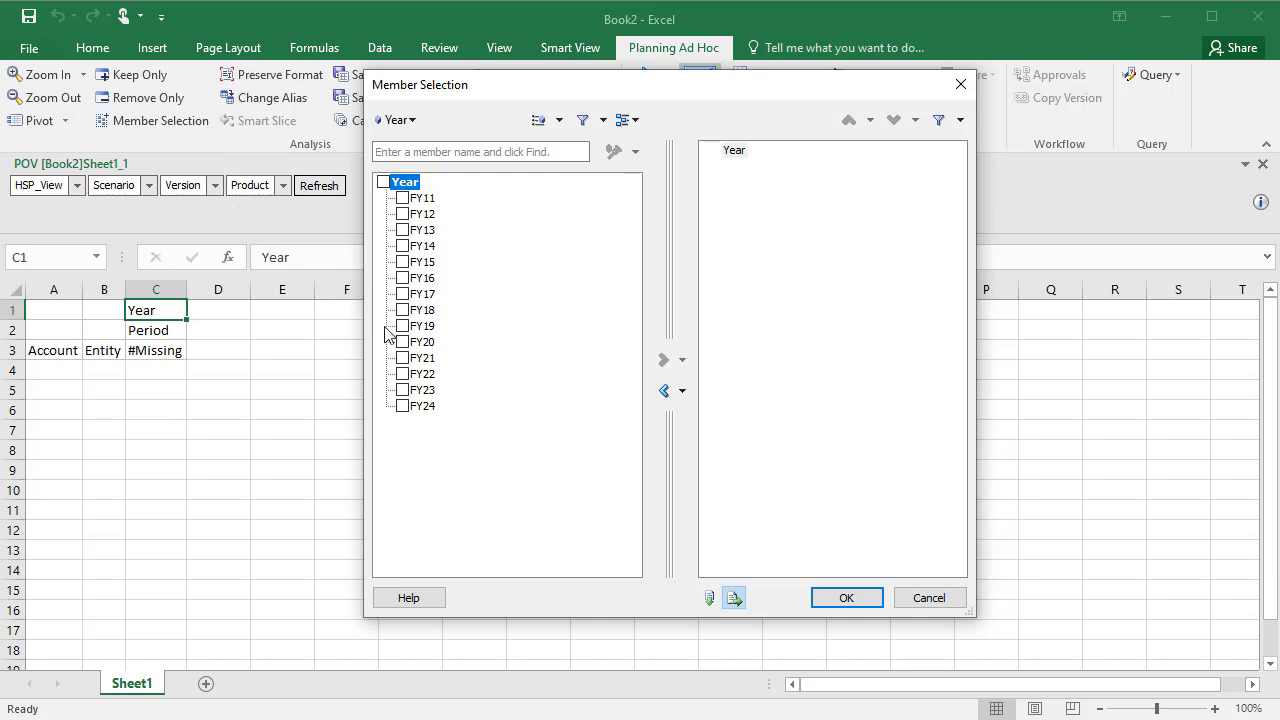
pyautogui.click(407, 345)
pyautogui.click(663, 360)
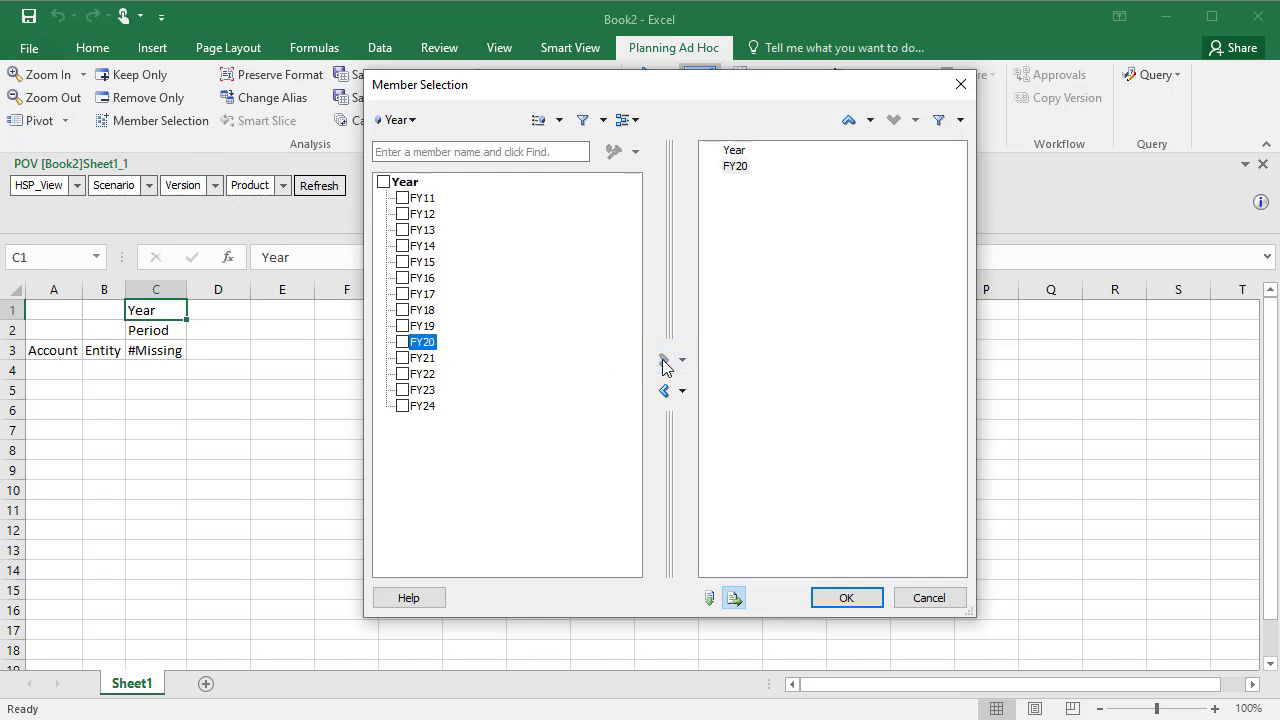
pyautogui.click(735, 152)
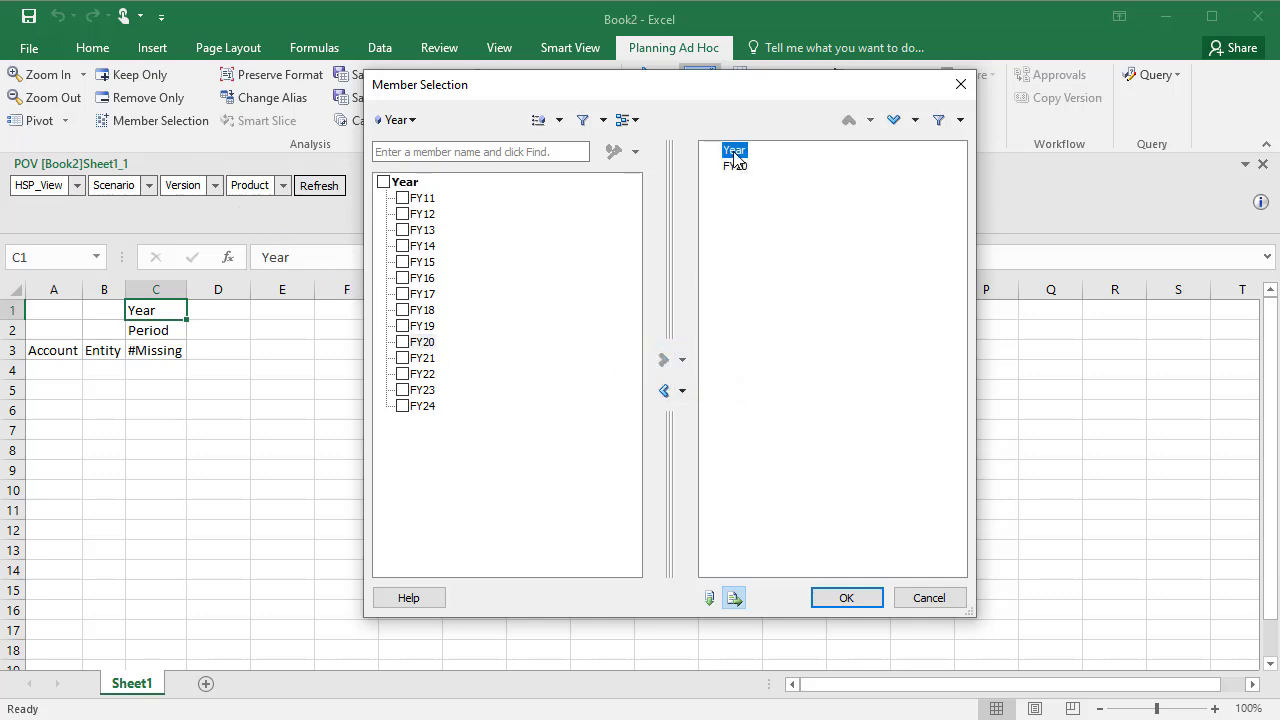
pyautogui.click(665, 391)
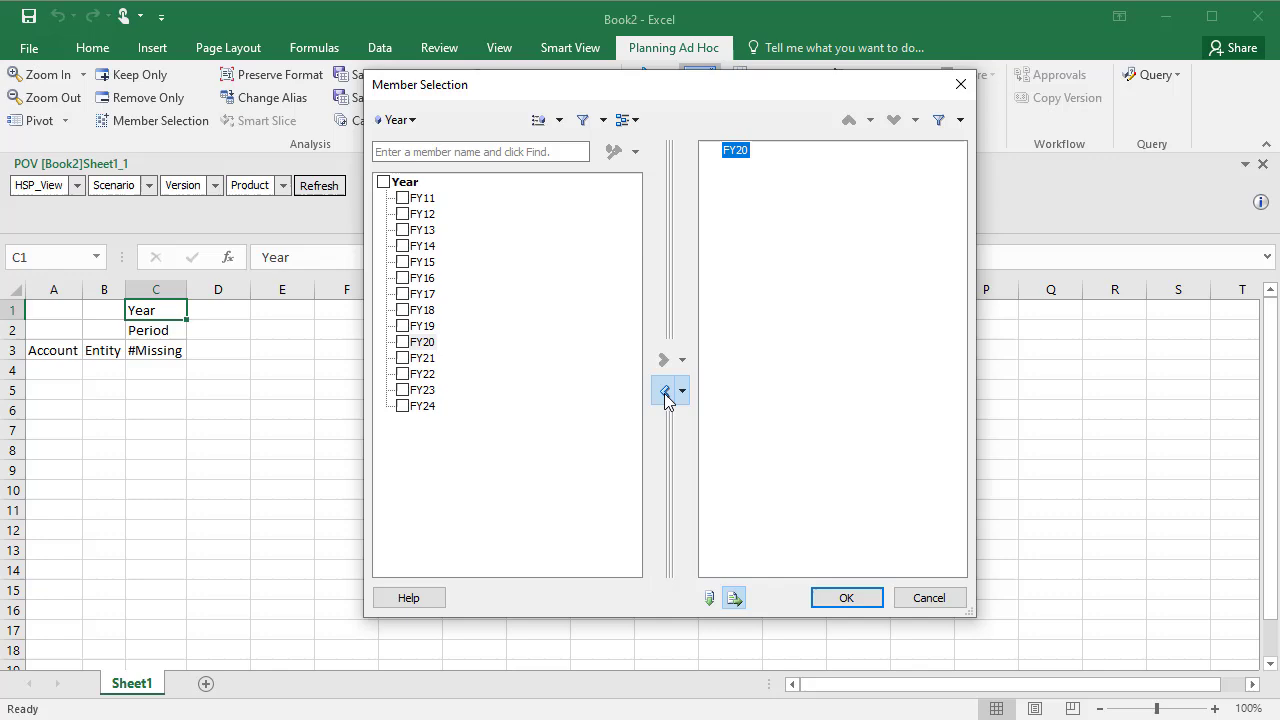
pyautogui.click(849, 601)
# Step: Replace the Period member in cell C2 with YearTotal, using member selection on the Period dimension
pyautogui.click(162, 331)
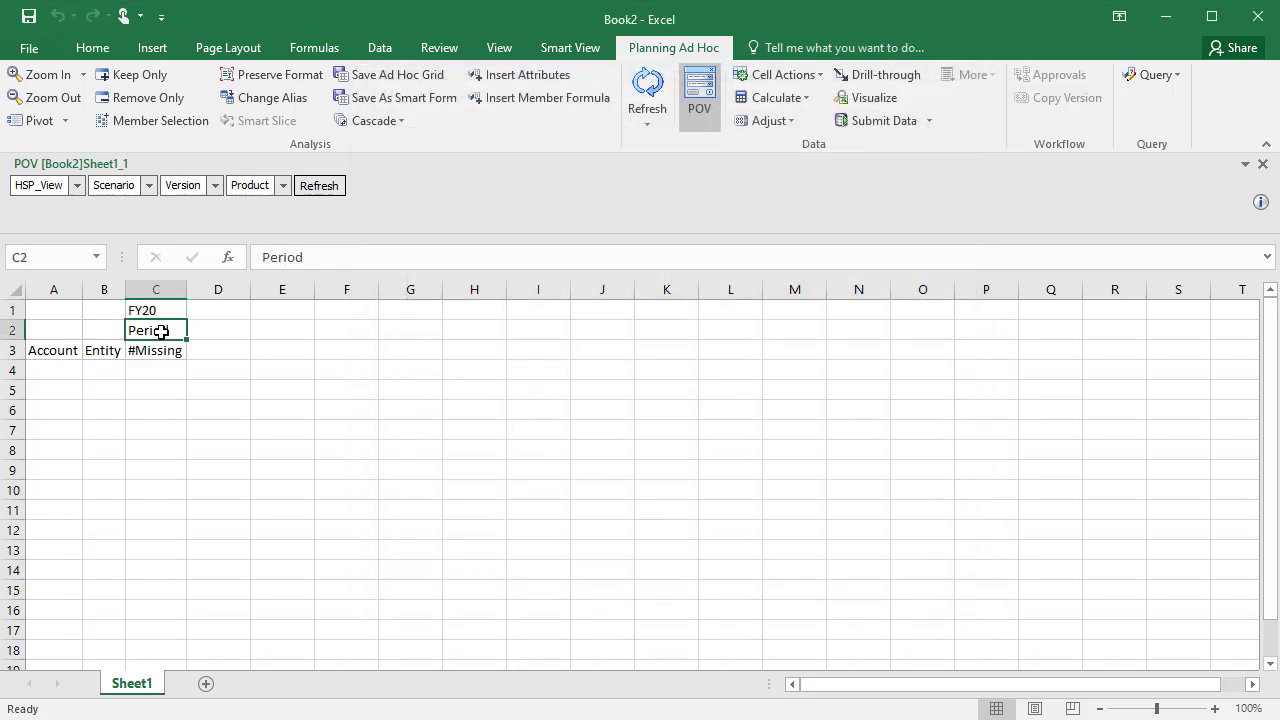
pyautogui.click(157, 121)
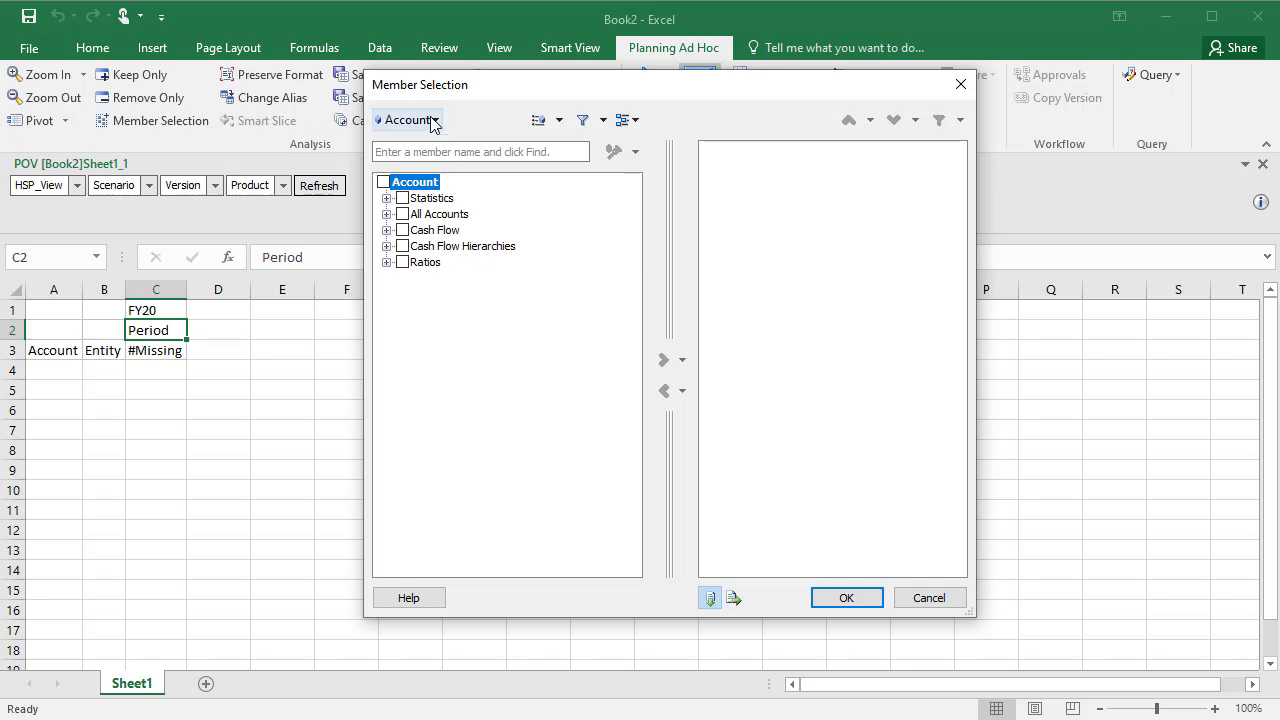
pyautogui.click(433, 121)
pyautogui.click(424, 167)
pyautogui.click(412, 214)
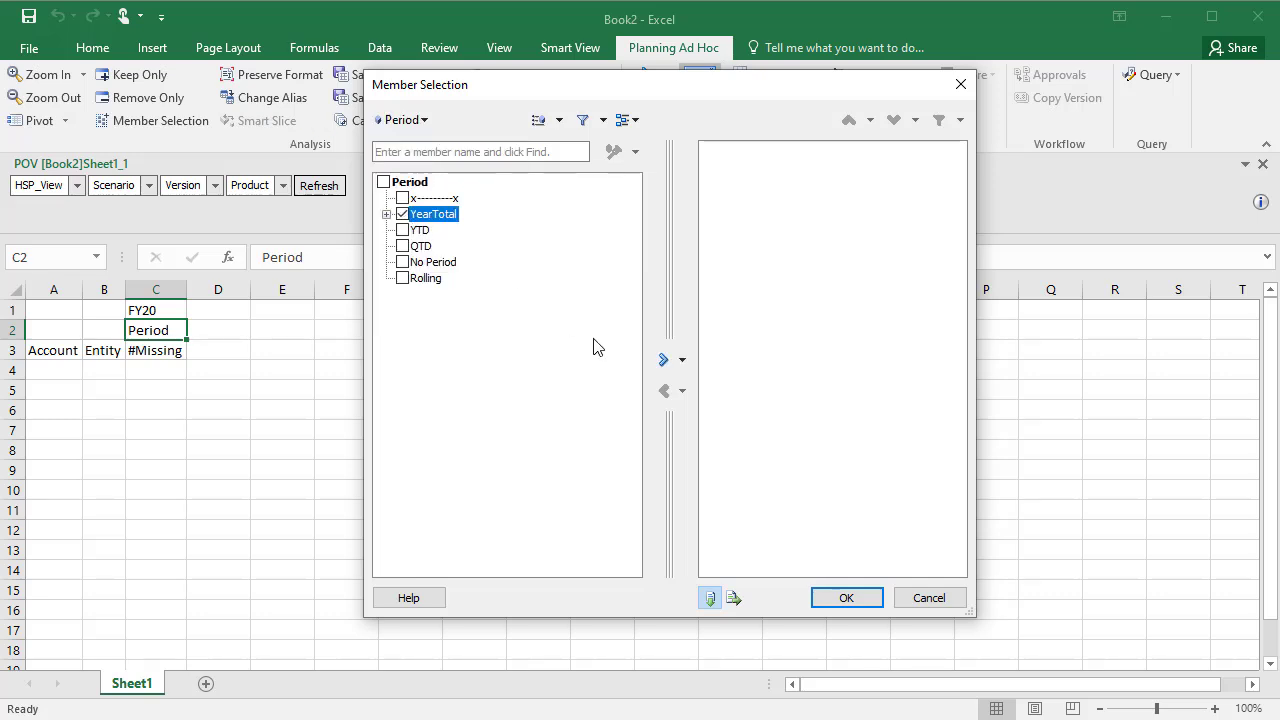
pyautogui.click(662, 362)
pyautogui.click(844, 594)
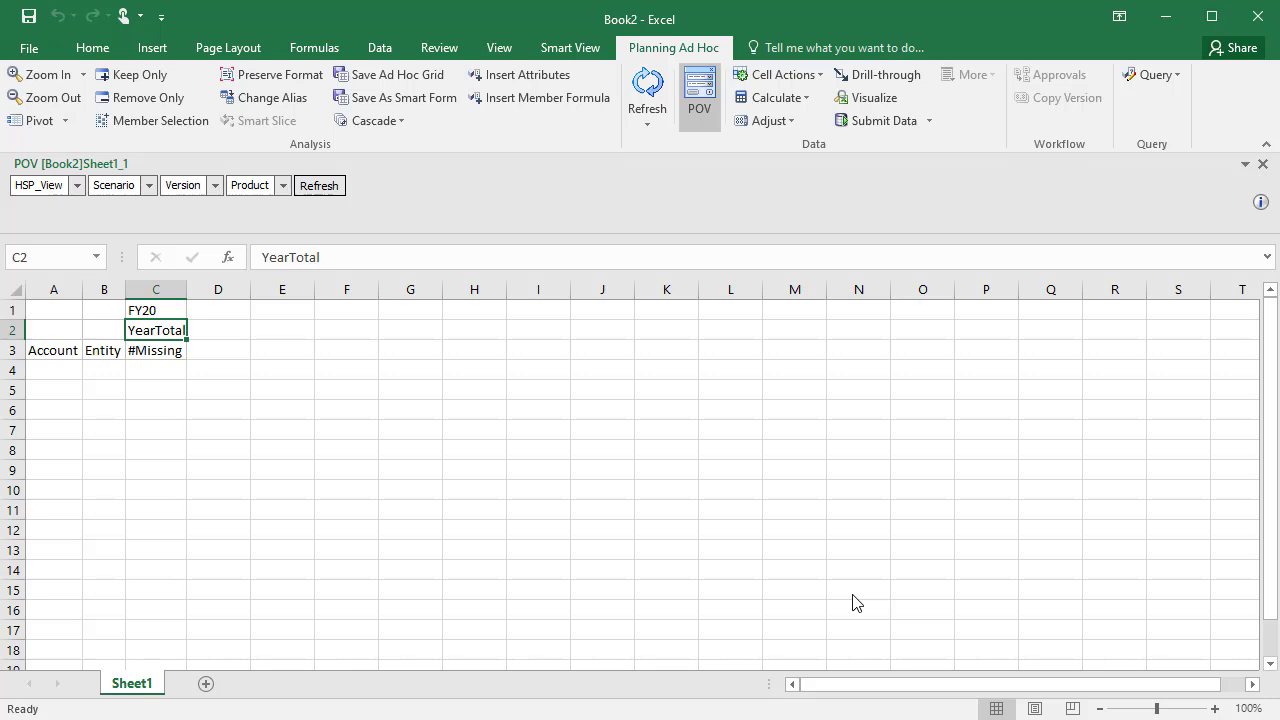
# Step: Enter Sales as the entity member in cell B3 and refresh the grid
pyautogui.click(102, 350)
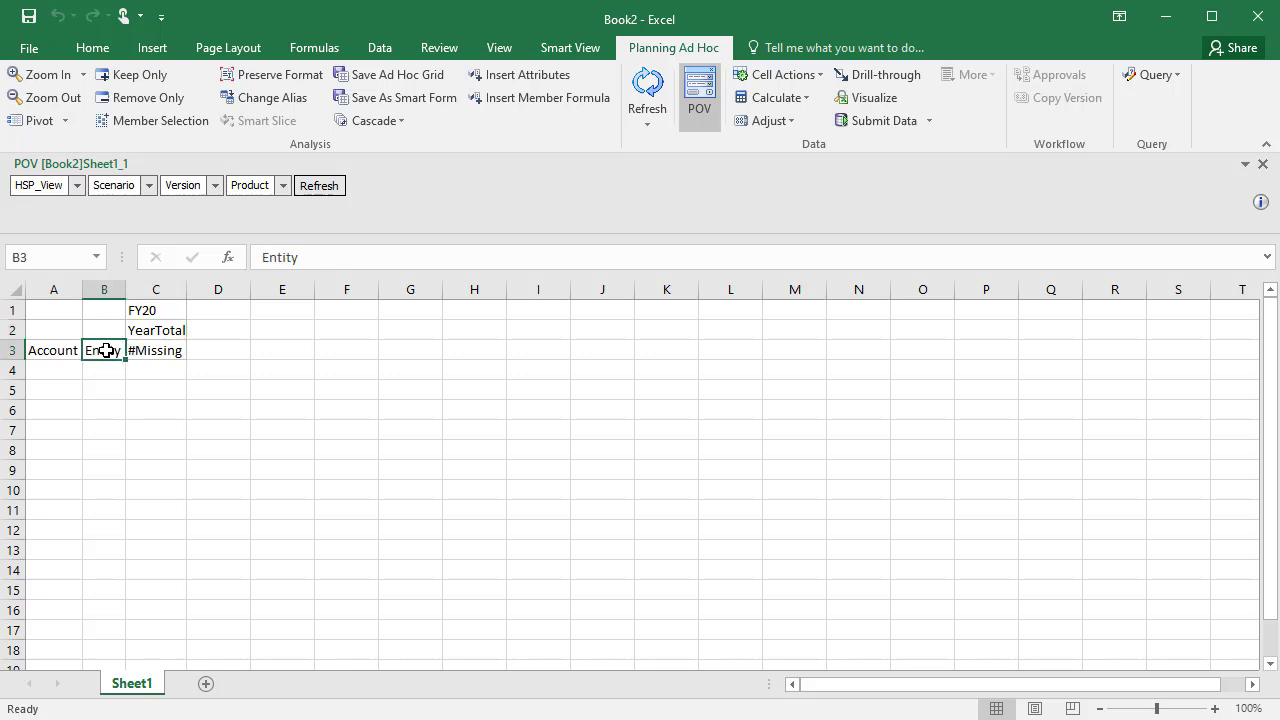
pyautogui.write('Sales')
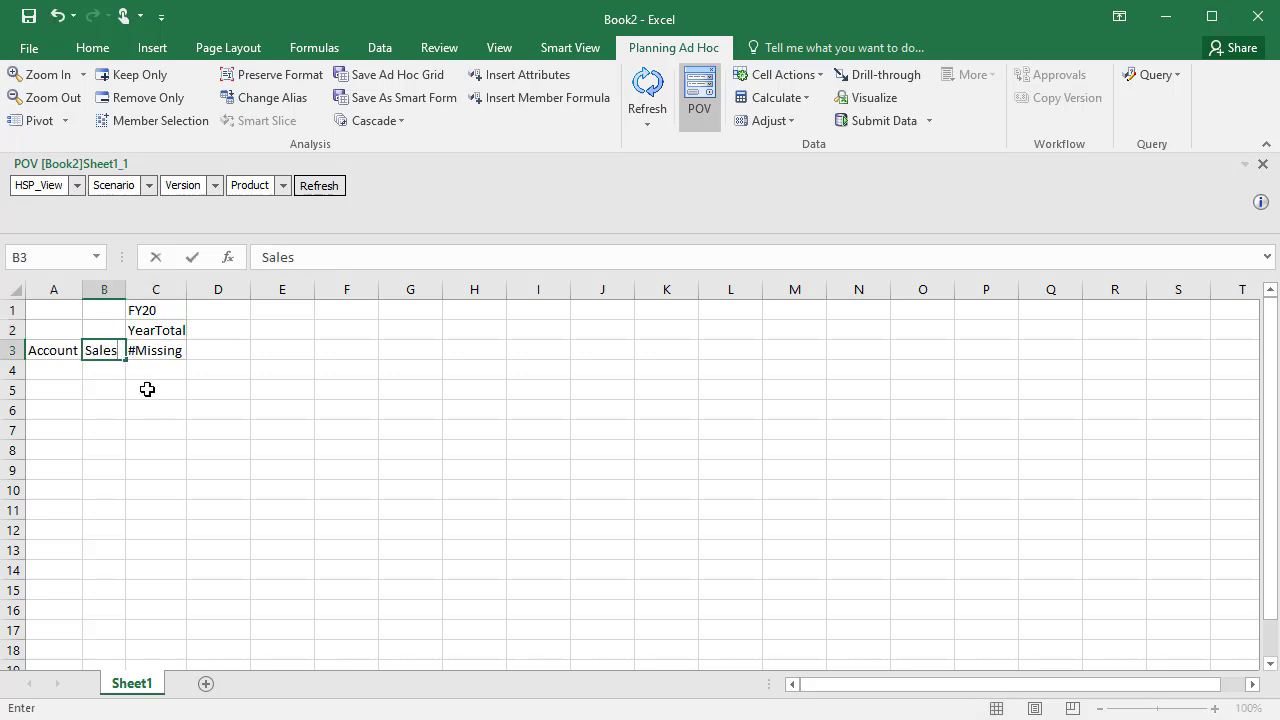
pyautogui.press('Return')
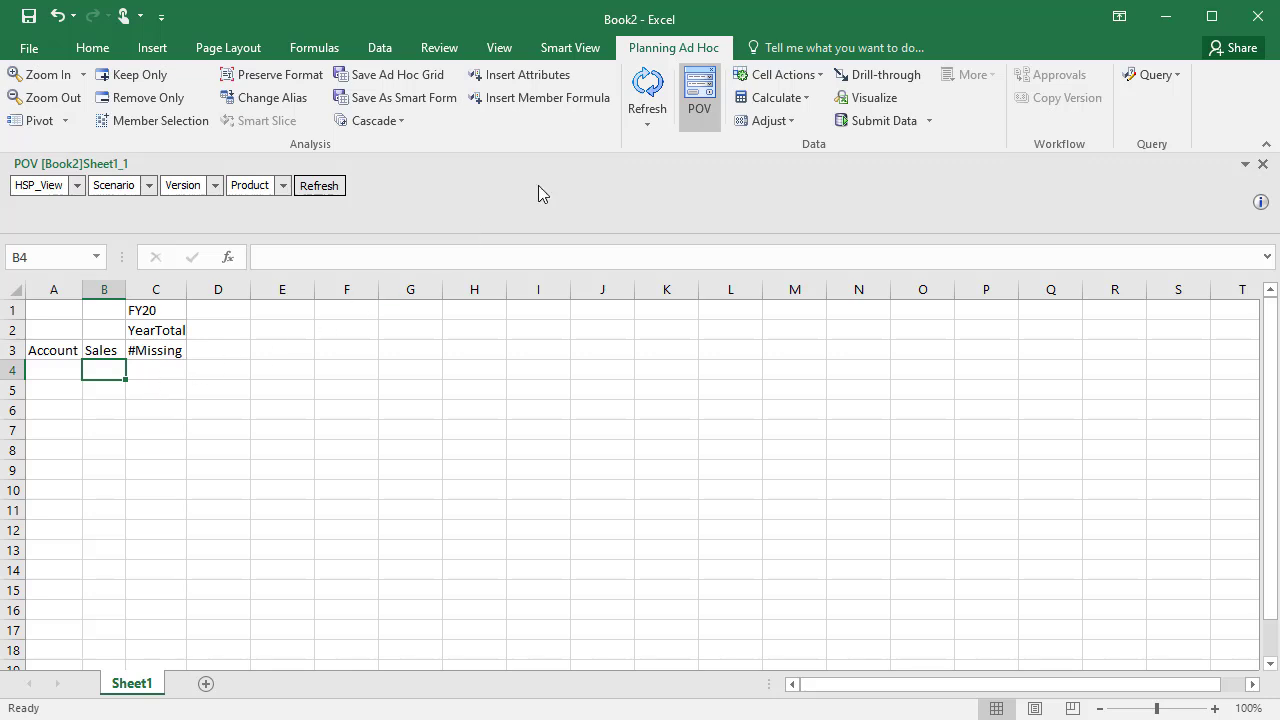
pyautogui.click(648, 90)
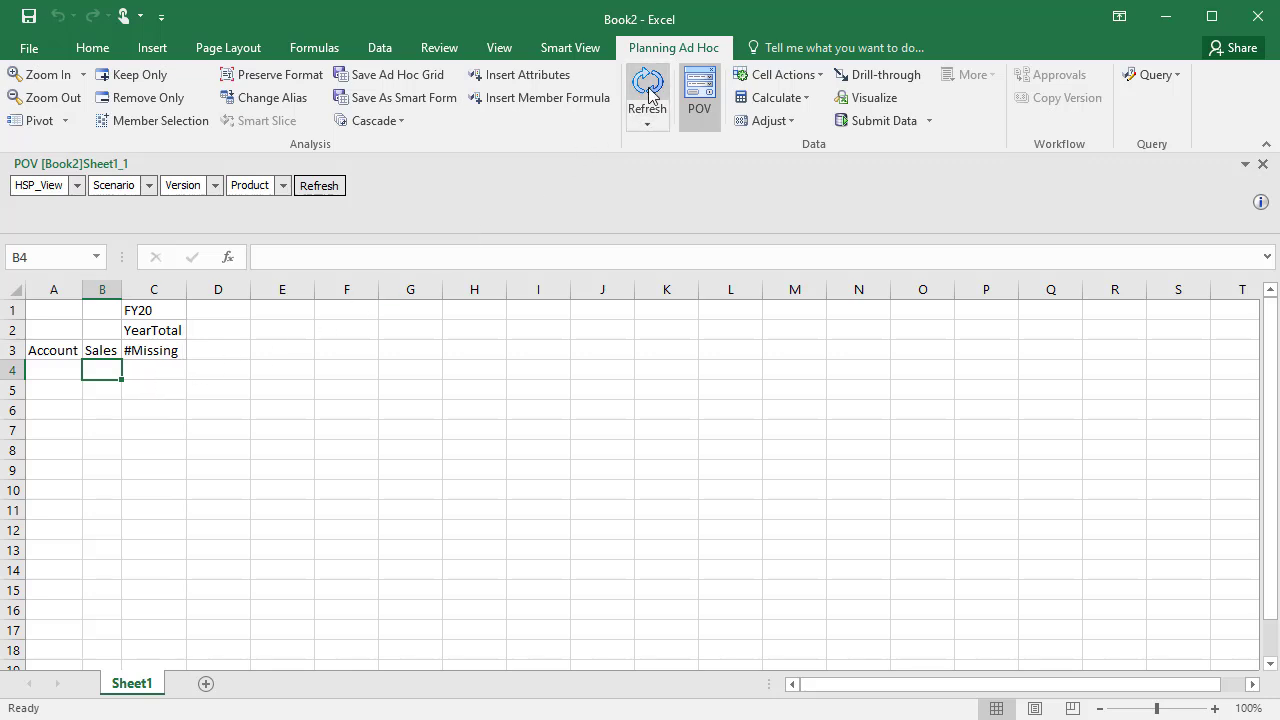
# Step: Find Gross Profit in member selection, substitute it for Account in cell A3, and refresh the grid
pyautogui.click(52, 352)
pyautogui.click(154, 121)
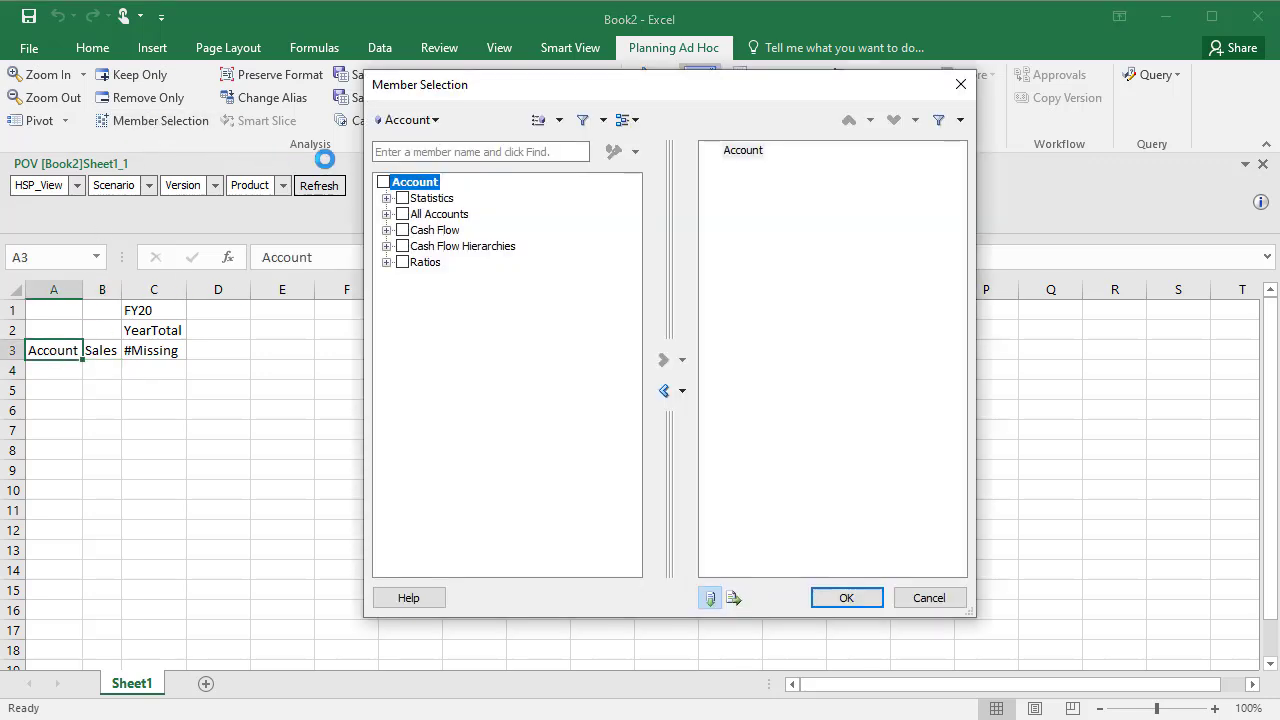
pyautogui.click(391, 153)
pyautogui.write('Gross Profit')
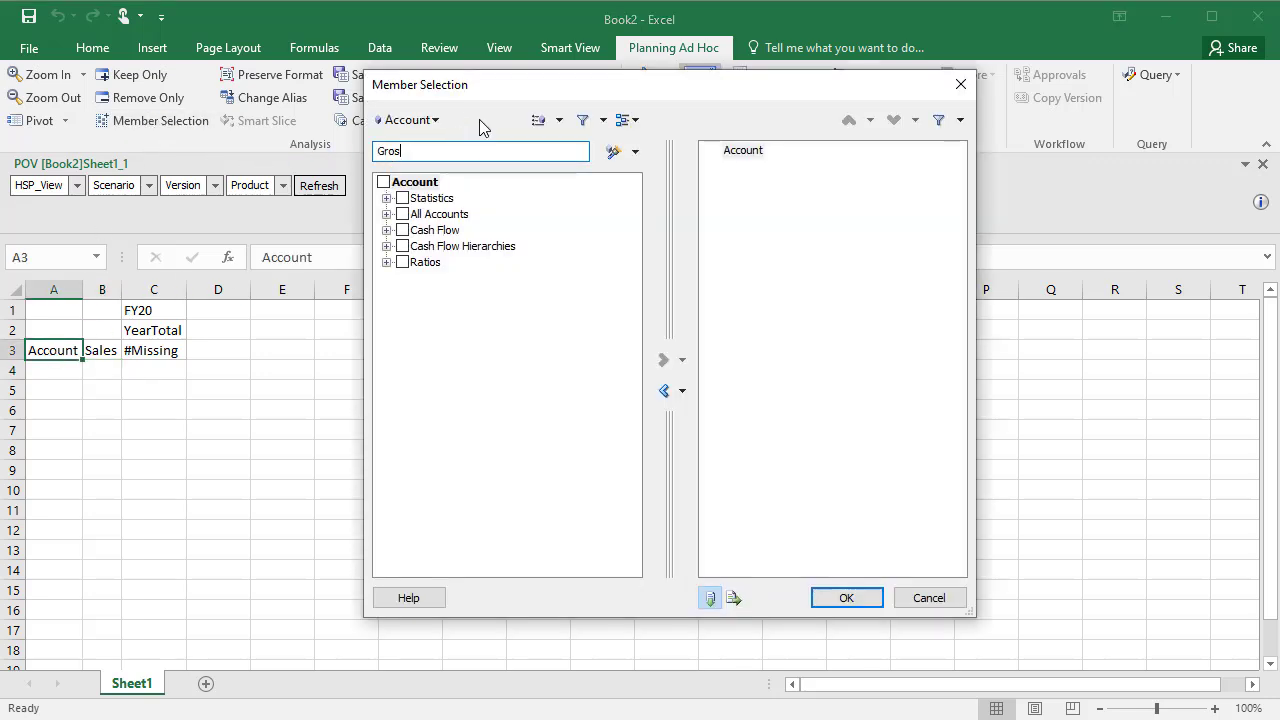
pyautogui.click(613, 151)
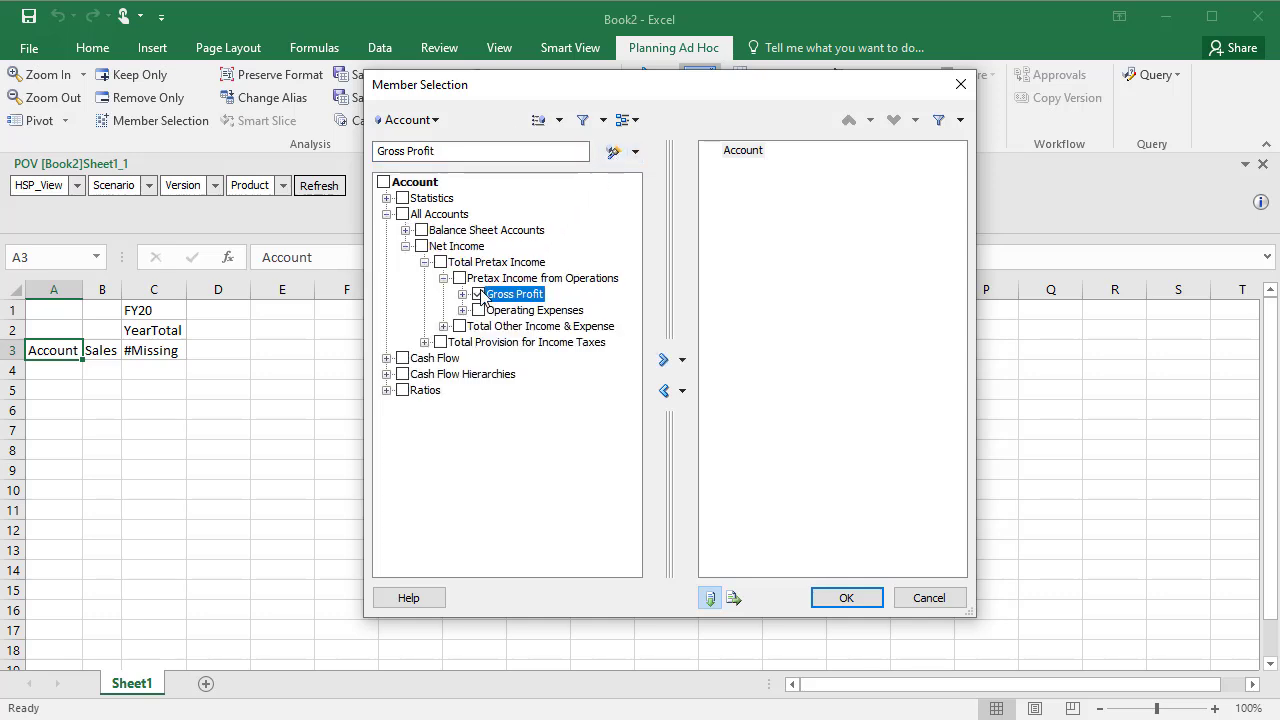
pyautogui.click(663, 359)
pyautogui.click(663, 390)
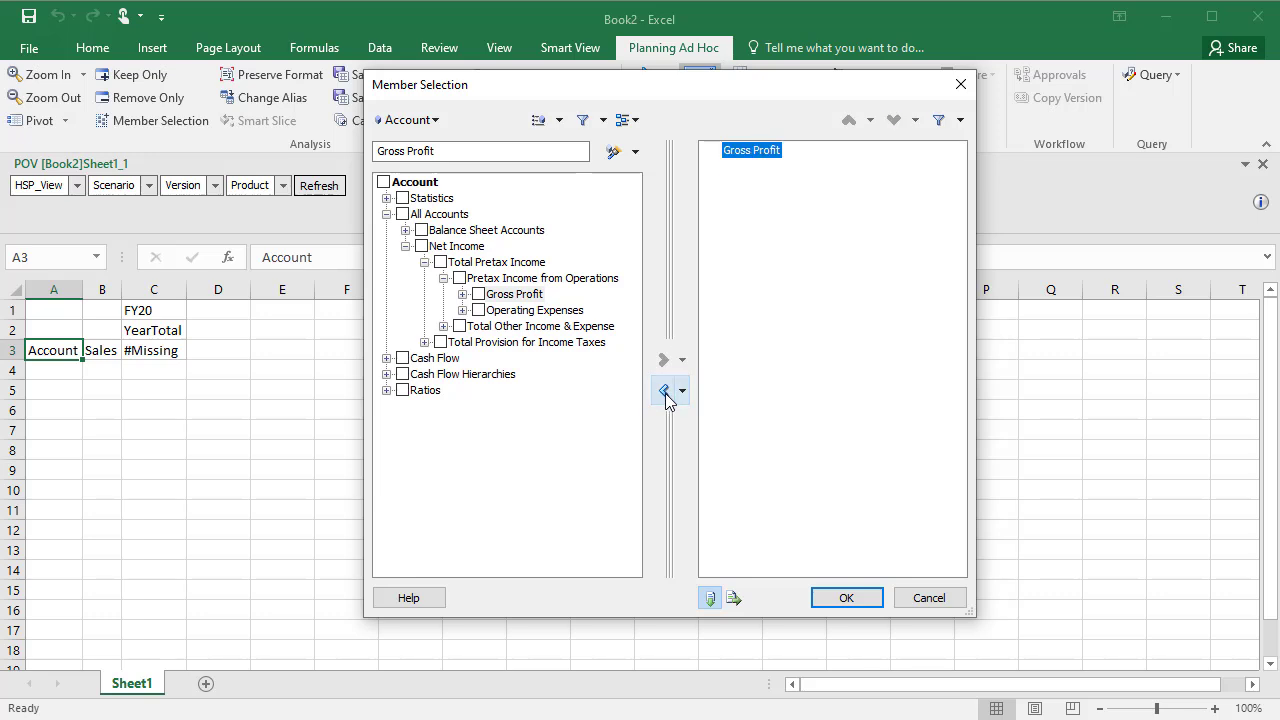
pyautogui.click(846, 597)
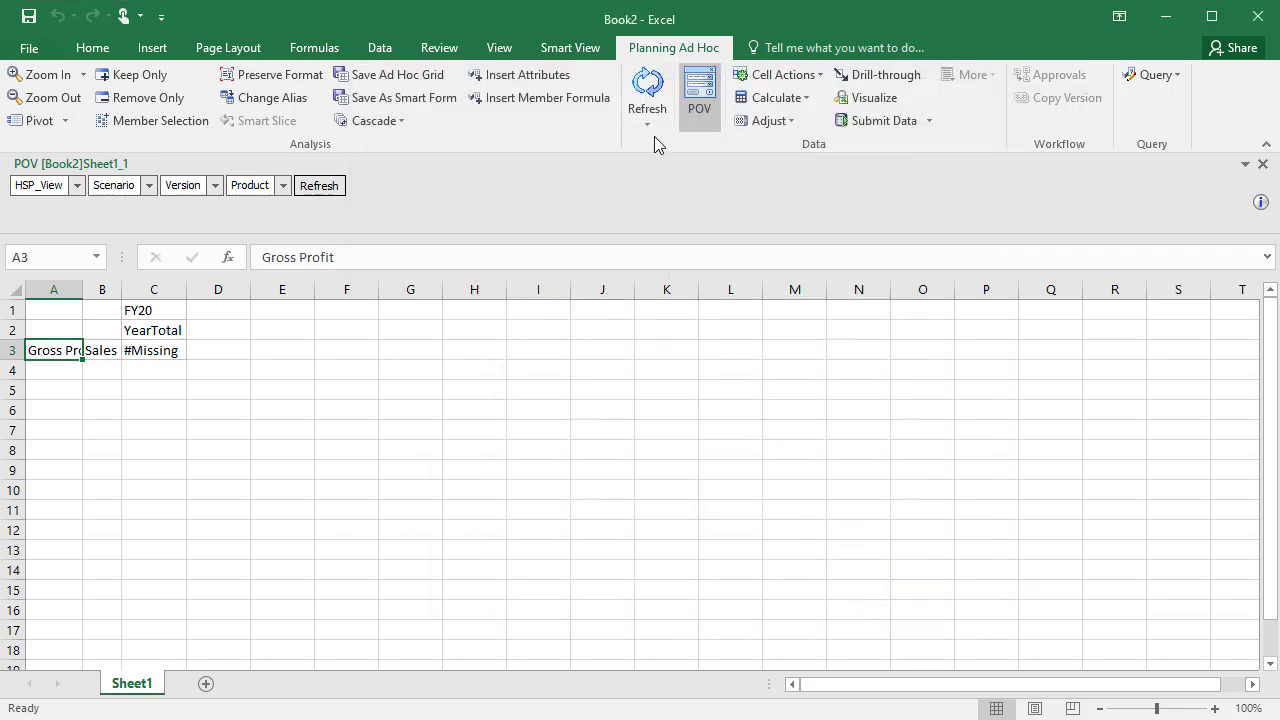
pyautogui.click(647, 86)
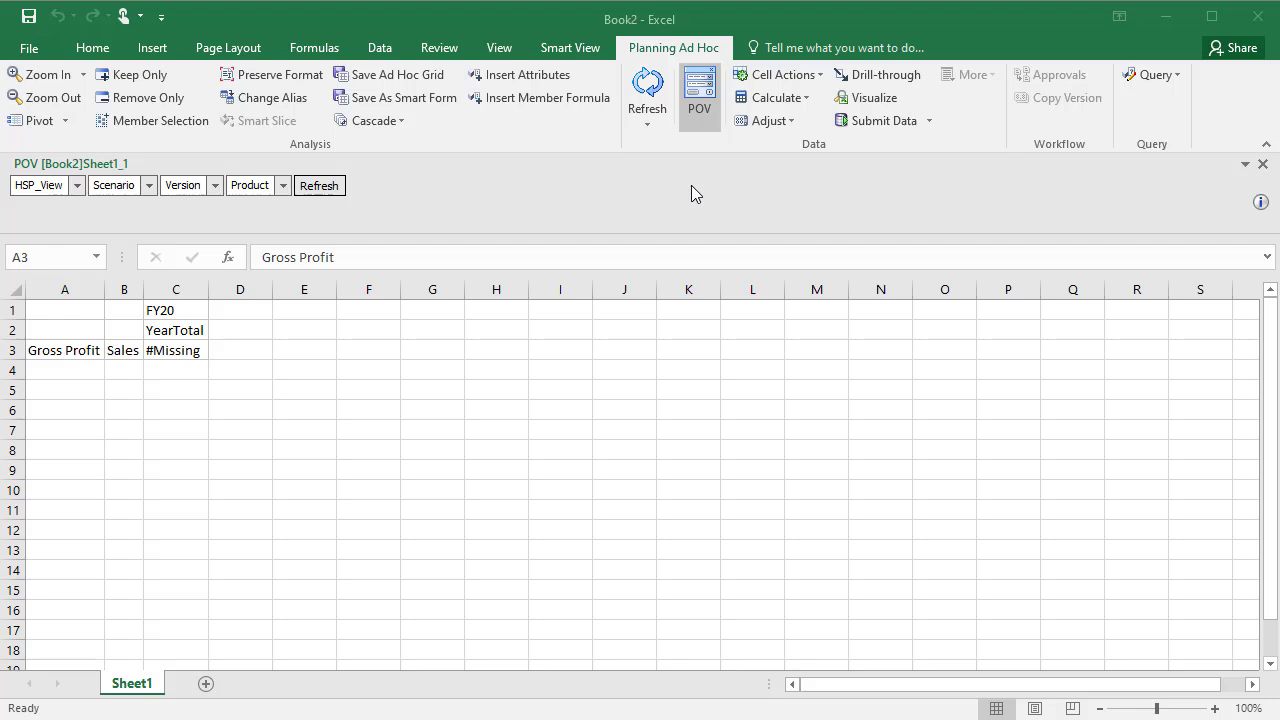
# Step: Open member selection for the POV's HSP_View dimension and add BaseData to the selected members
pyautogui.click(77, 186)
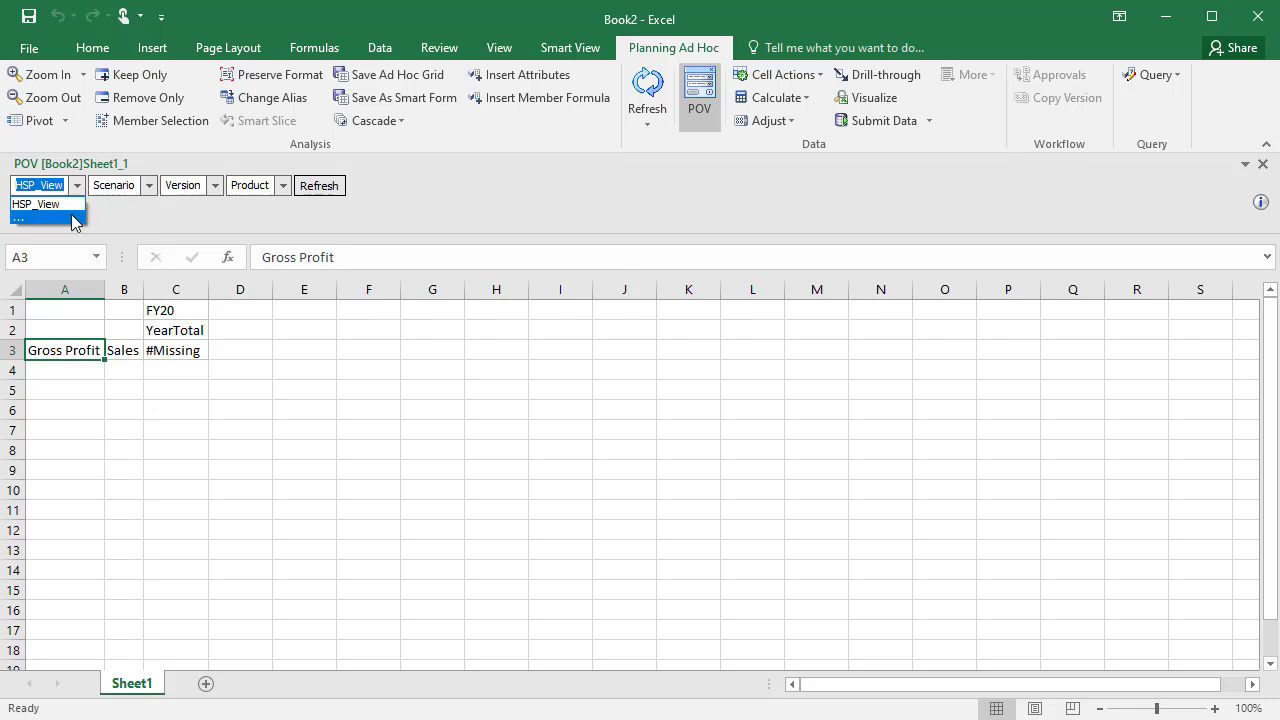
pyautogui.click(72, 218)
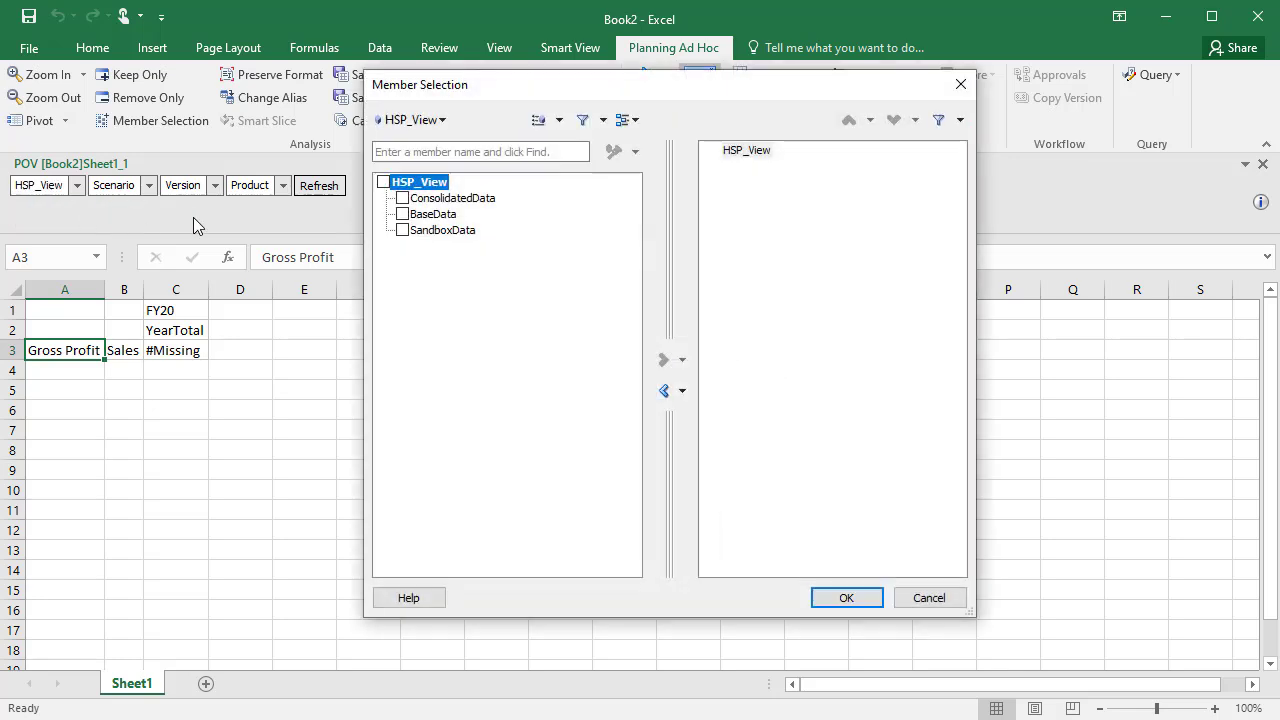
pyautogui.click(403, 214)
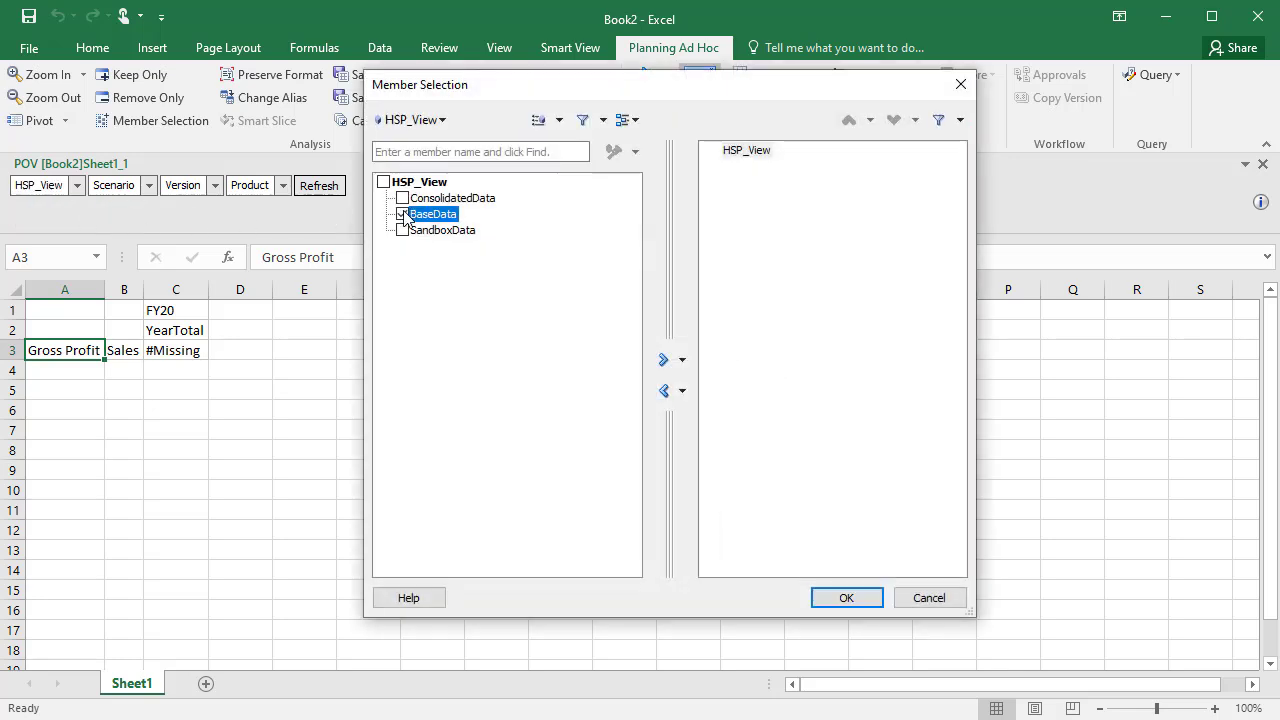
pyautogui.click(662, 362)
# Step: Switch member selection to the Scenario dimension and add Plan to the selected members
pyautogui.click(441, 121)
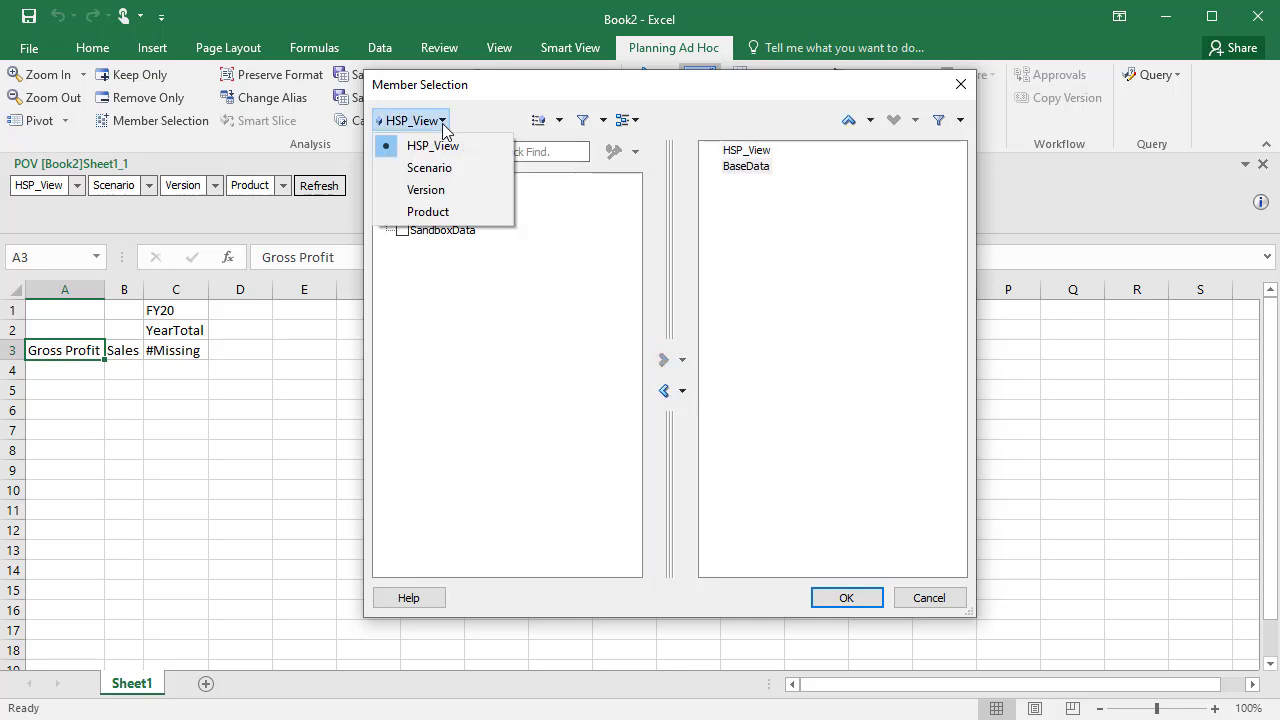
pyautogui.click(430, 168)
pyautogui.click(403, 278)
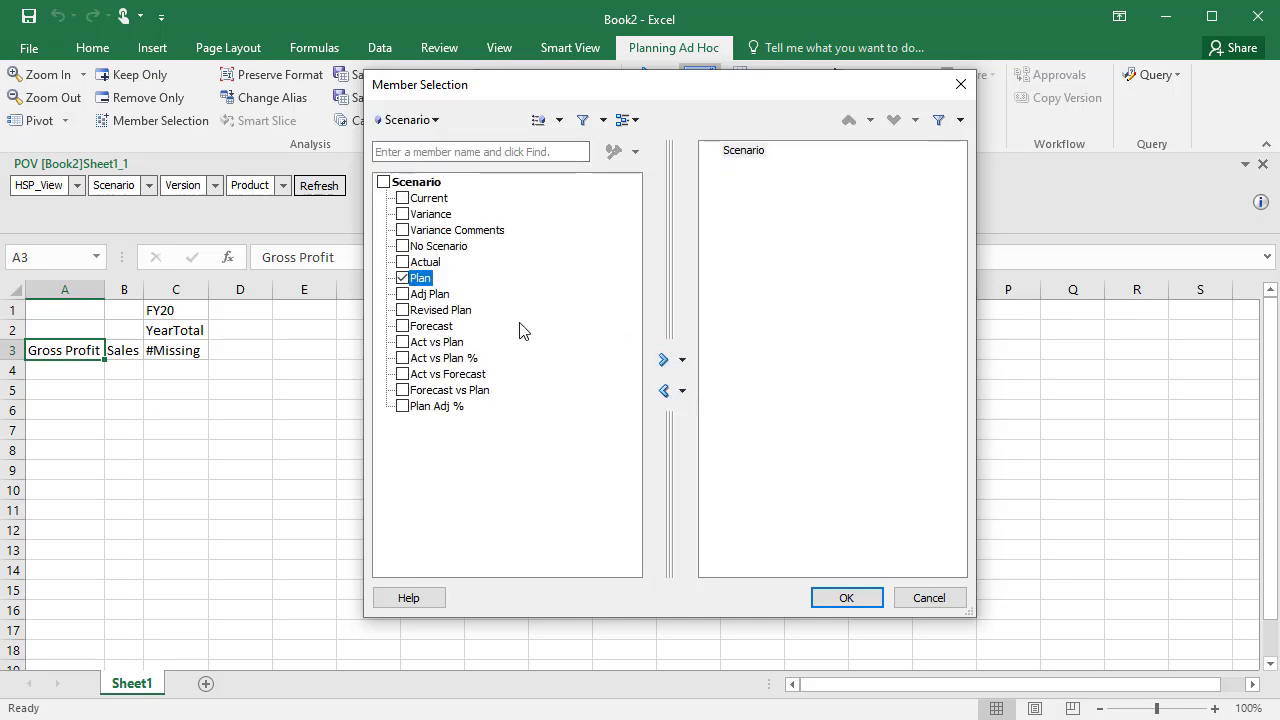
pyautogui.click(662, 362)
# Step: Switch member selection to the Version dimension and add Working to the selected members
pyautogui.click(410, 121)
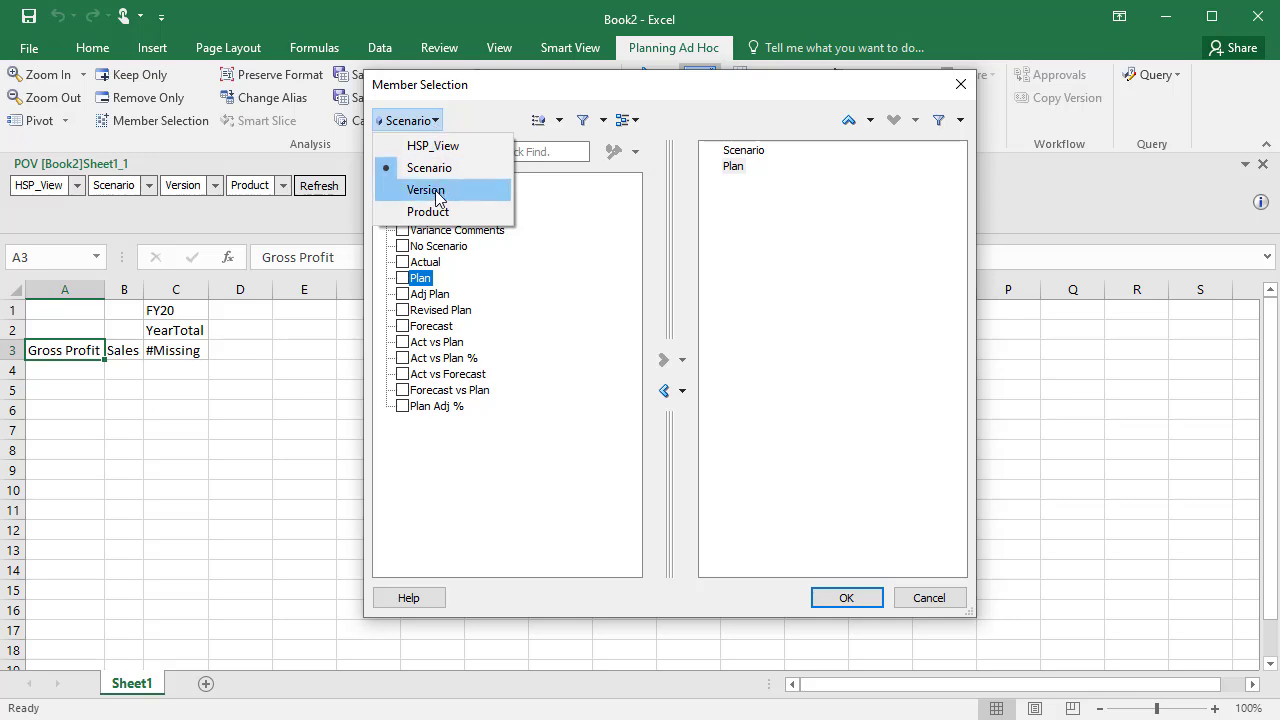
pyautogui.click(435, 190)
pyautogui.click(403, 214)
pyautogui.click(662, 362)
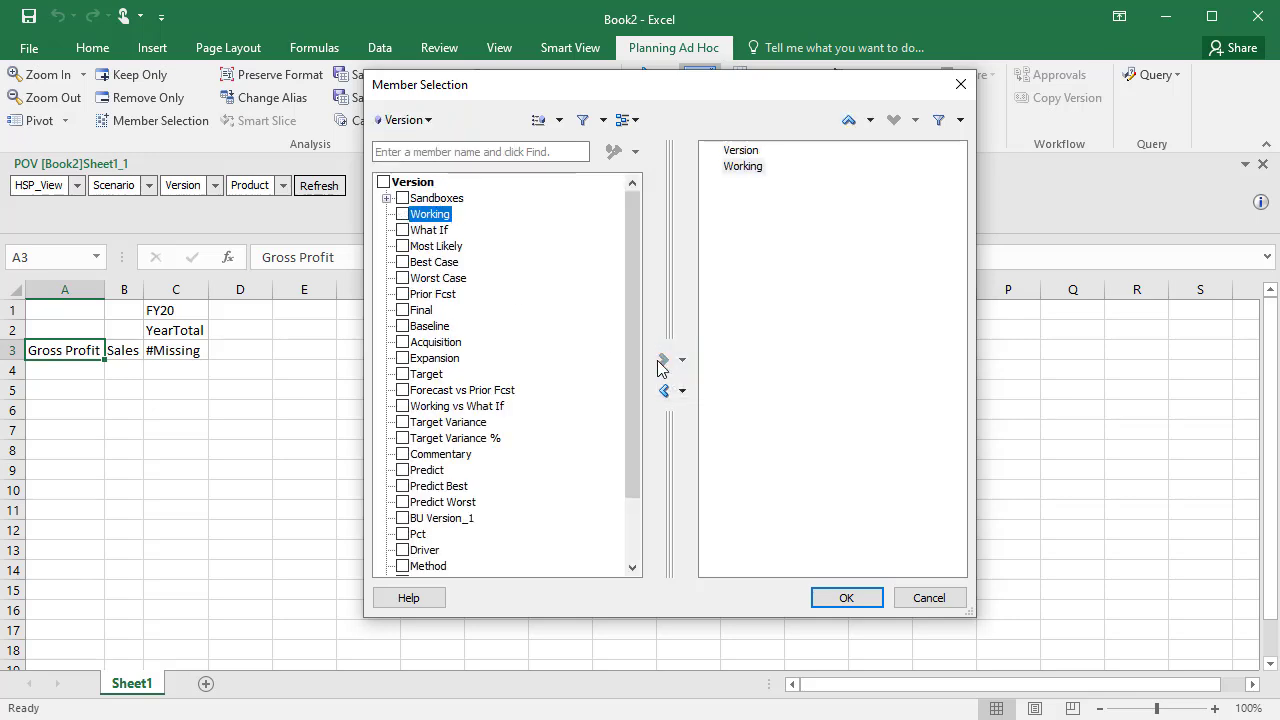
# Step: For the Product dimension, add Computer Equipment, Computer Accessories and Computer Services from under Total Product to the selected members
pyautogui.click(405, 120)
pyautogui.click(428, 210)
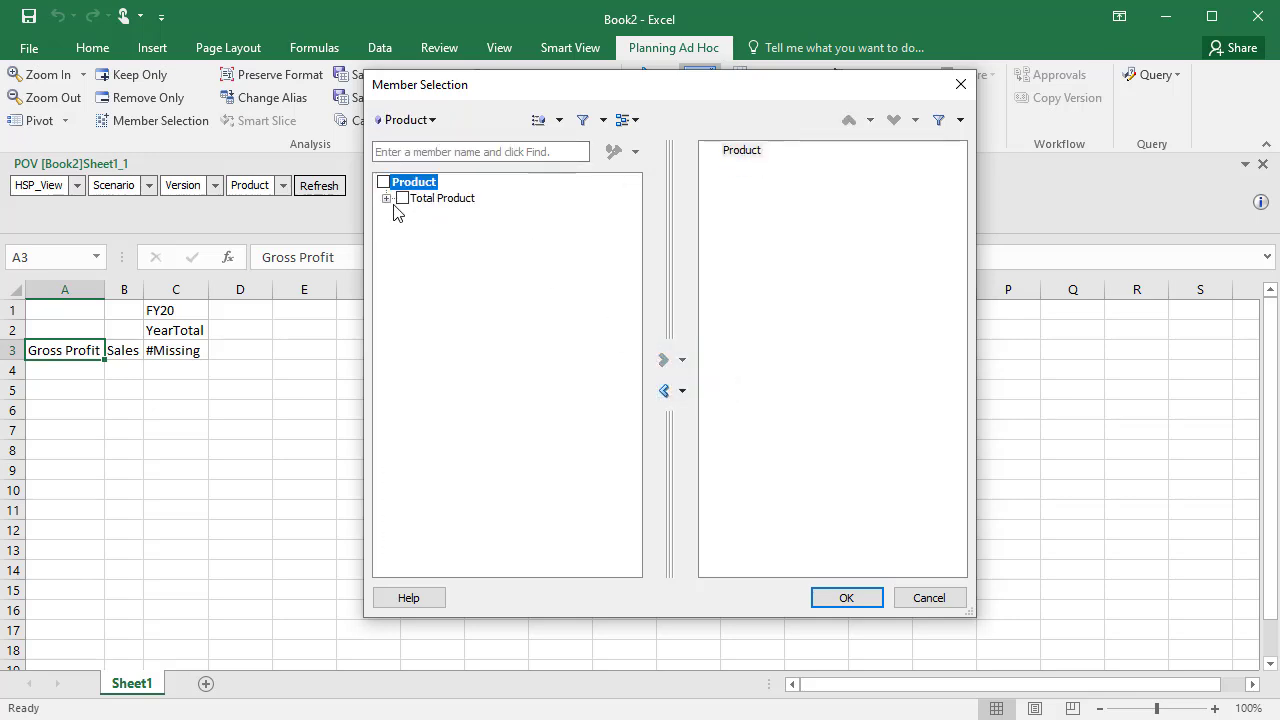
pyautogui.click(386, 198)
pyautogui.click(421, 230)
pyautogui.click(421, 246)
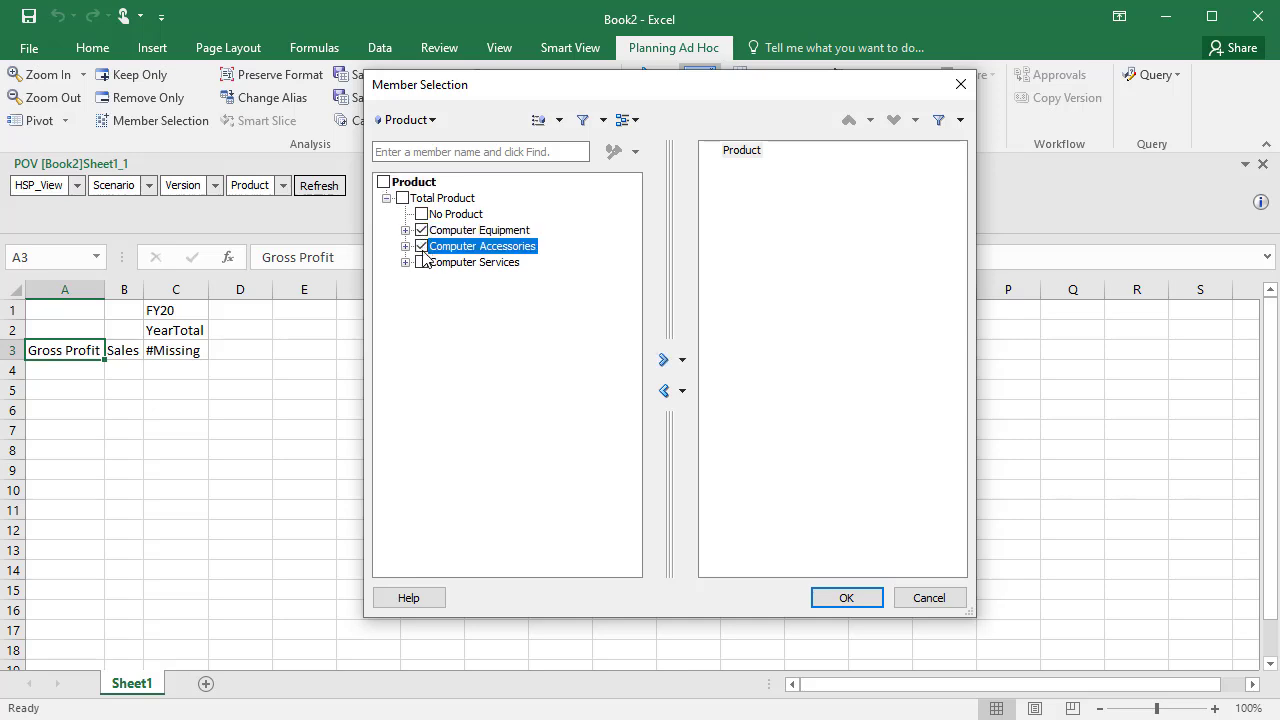
pyautogui.click(421, 262)
pyautogui.click(663, 360)
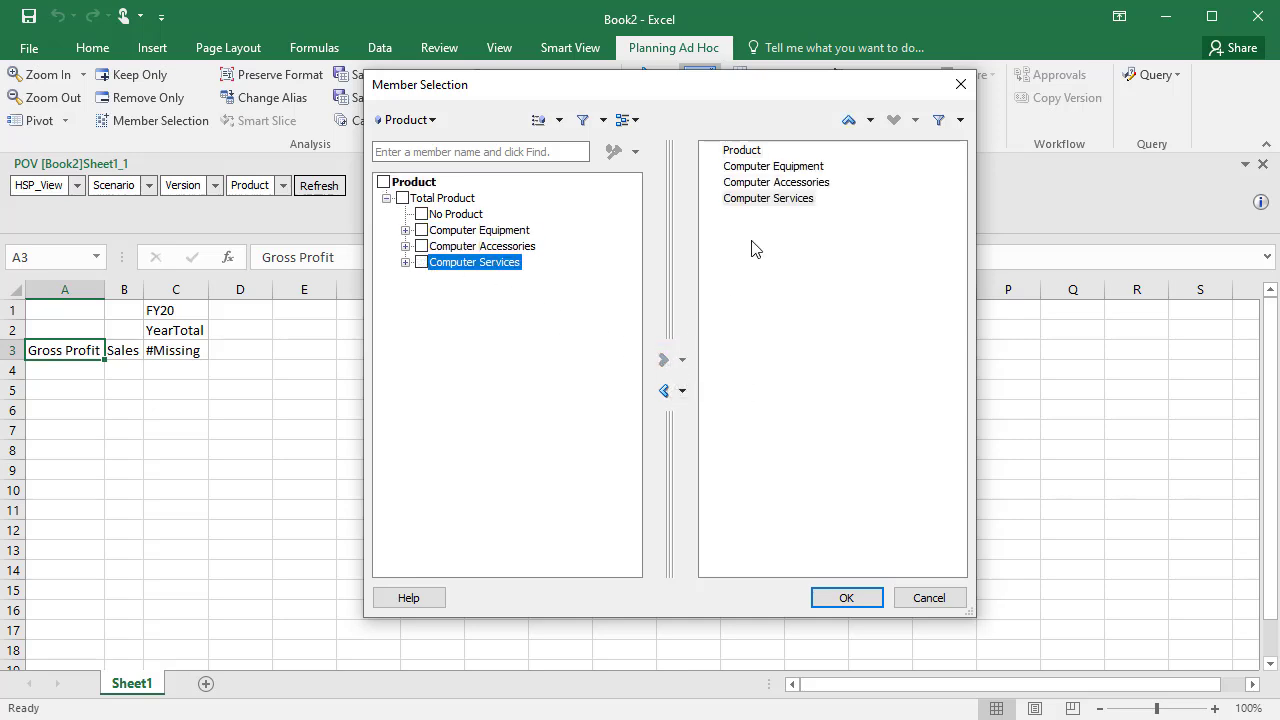
# Step: Move Computer Services above Computer Accessories in the selected Product members and confirm the member selection
pyautogui.click(783, 199)
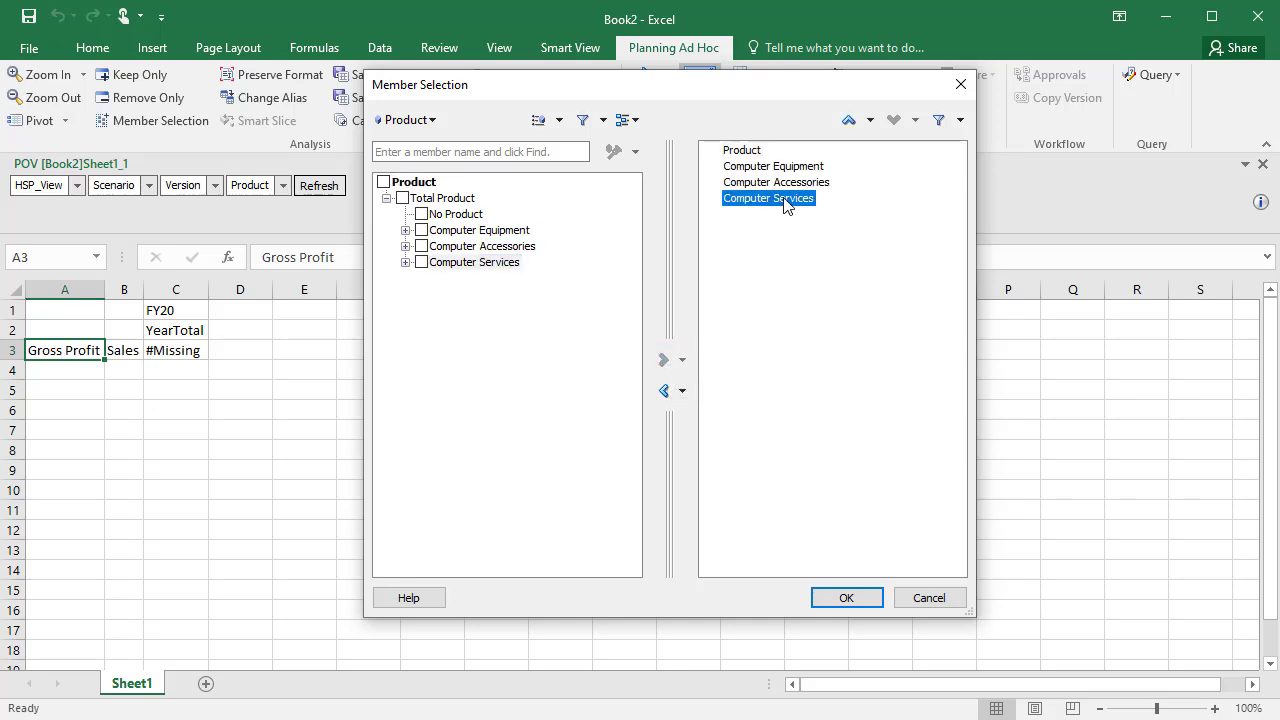
pyautogui.click(848, 121)
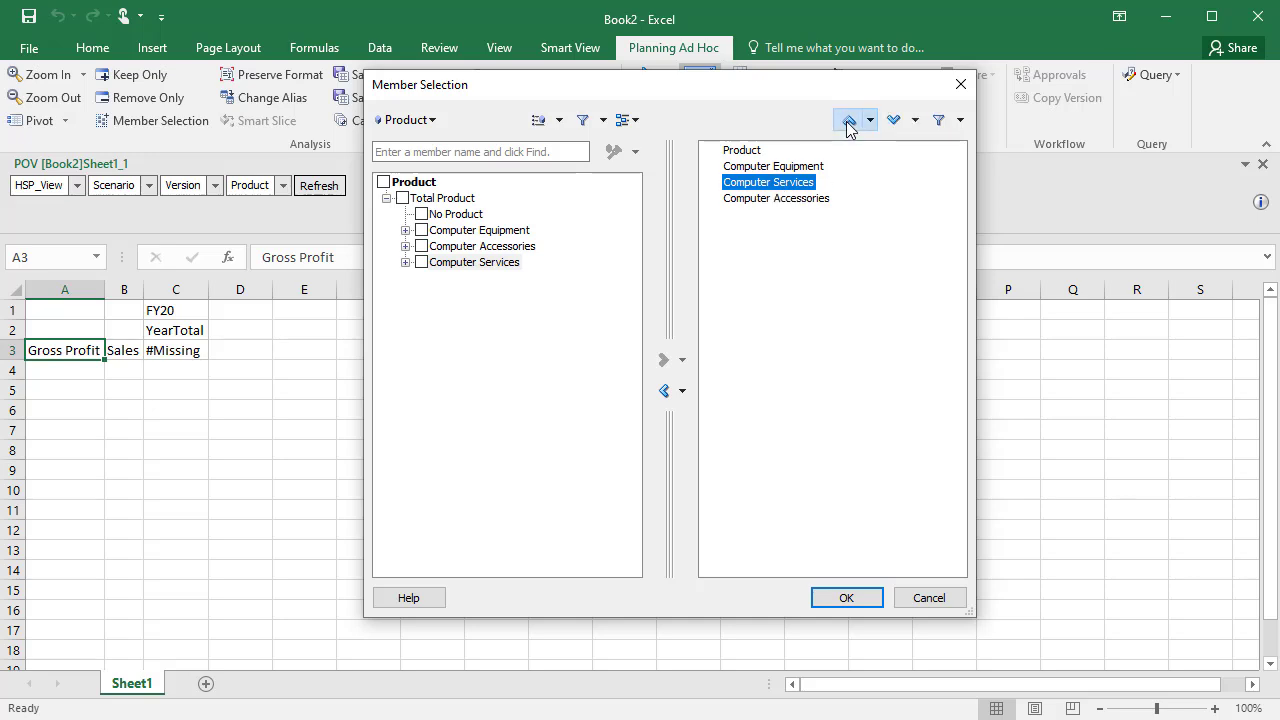
pyautogui.click(847, 597)
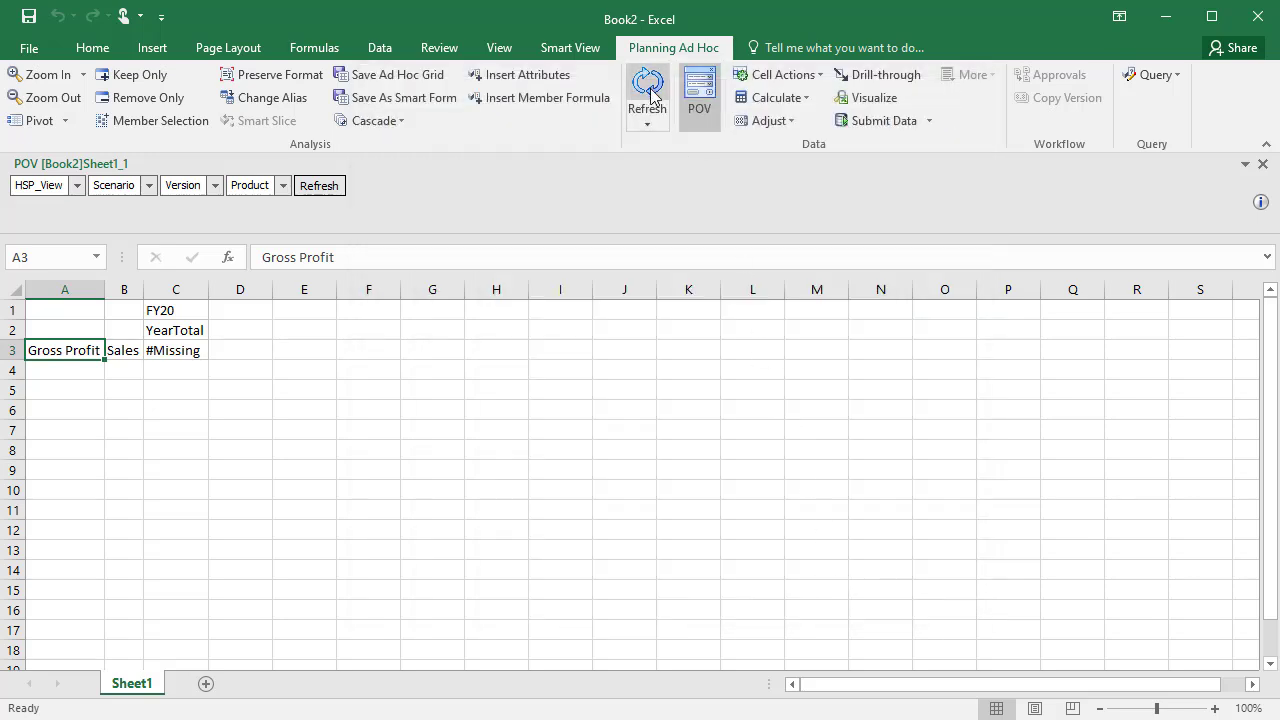
# Step: Set the POV to BaseData, Plan, Working and Computer Equipment, and refresh the grid's data
pyautogui.click(77, 185)
pyautogui.click(70, 220)
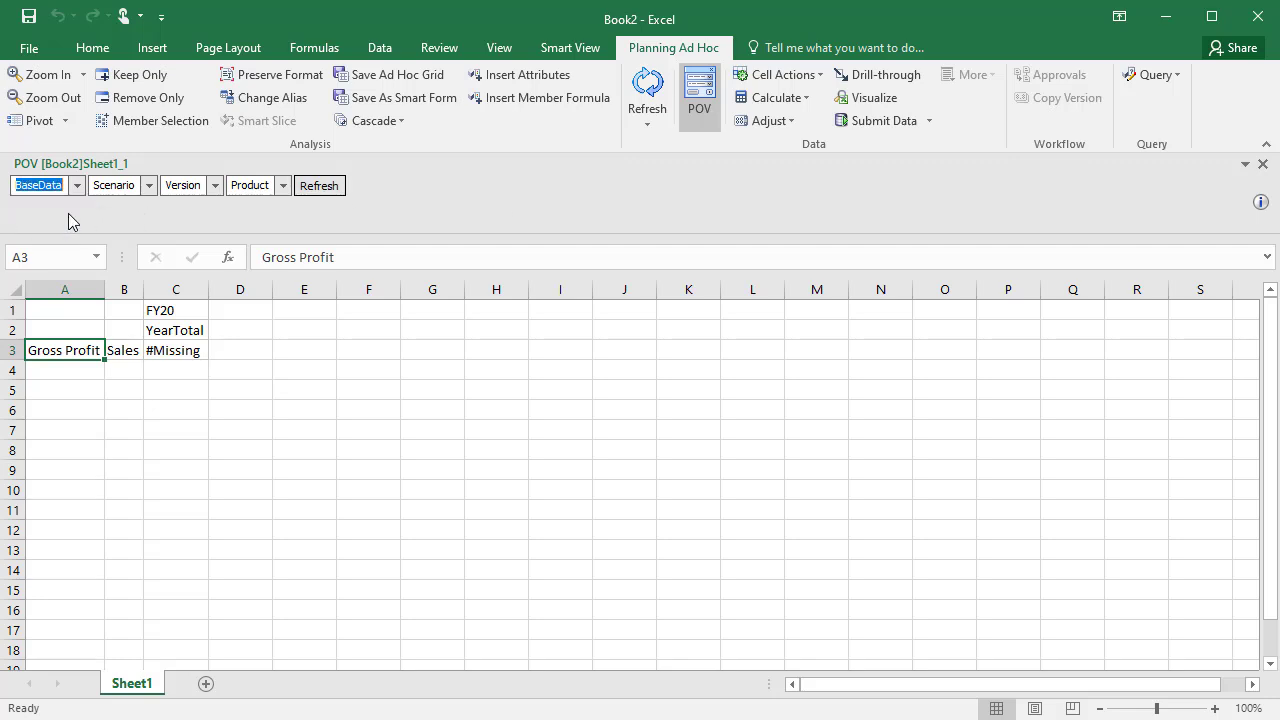
pyautogui.click(149, 185)
pyautogui.click(140, 217)
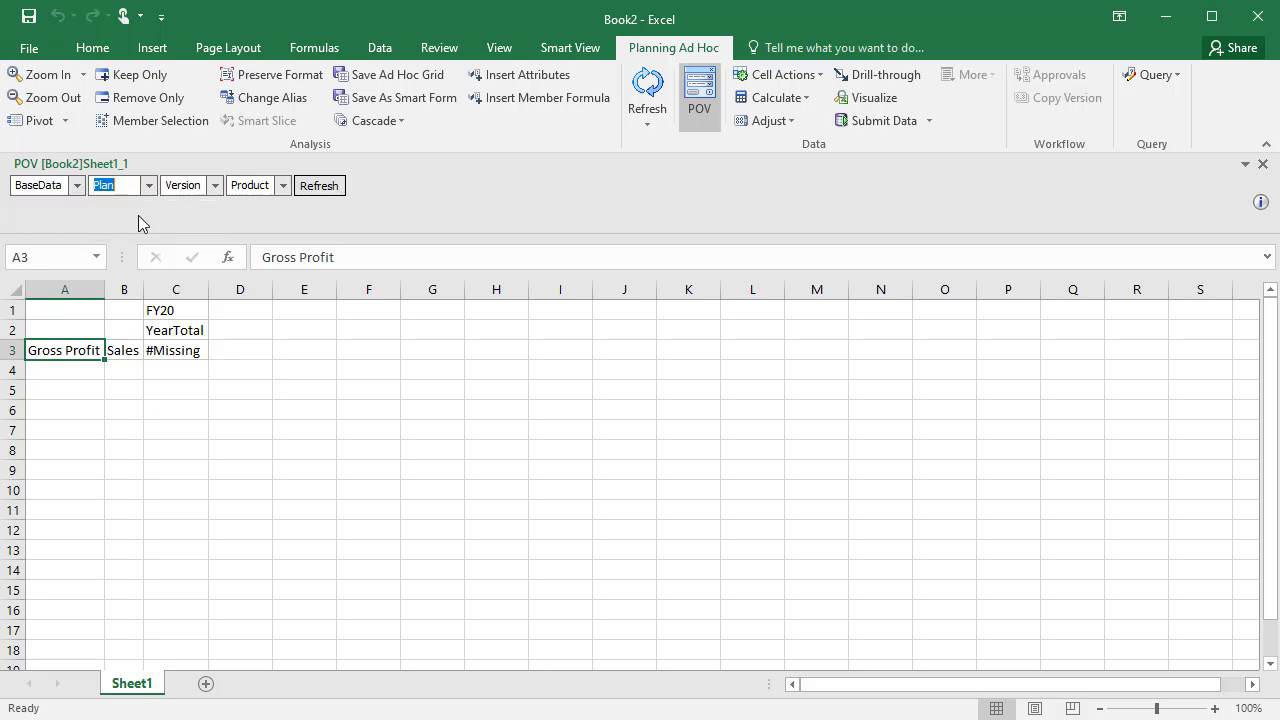
pyautogui.click(215, 186)
pyautogui.click(207, 216)
pyautogui.click(284, 187)
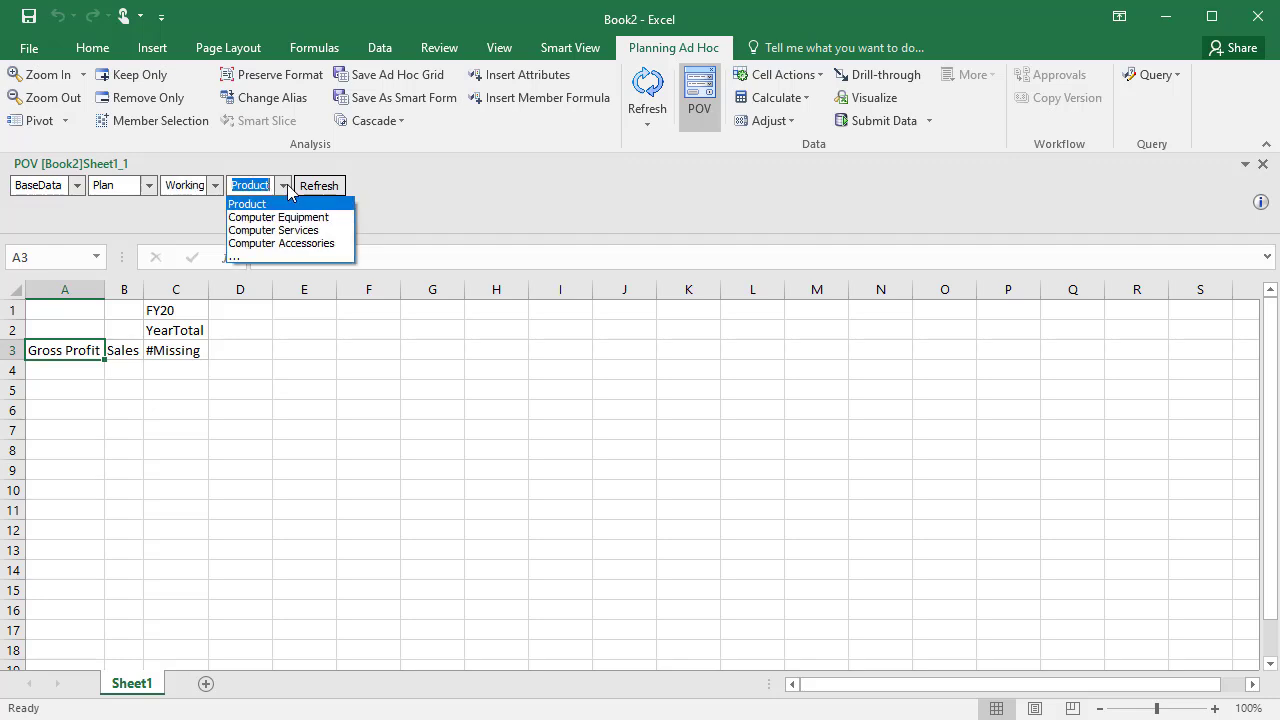
pyautogui.click(292, 217)
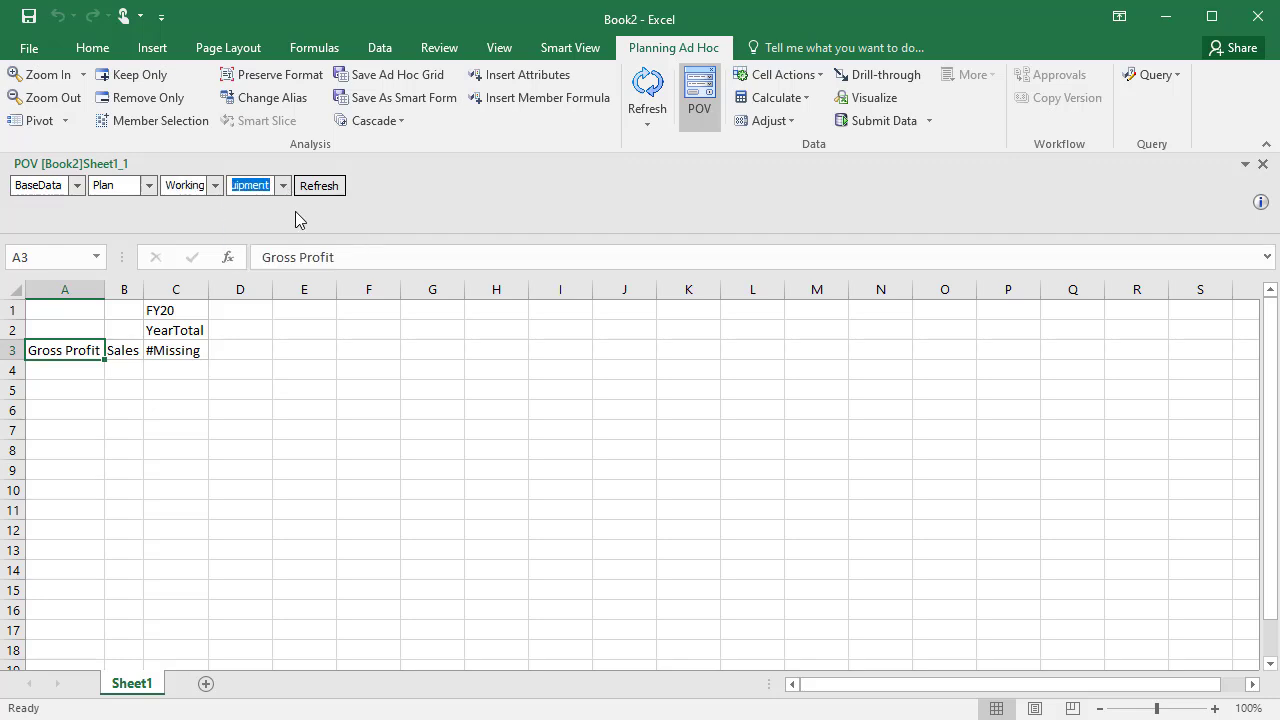
pyautogui.click(647, 95)
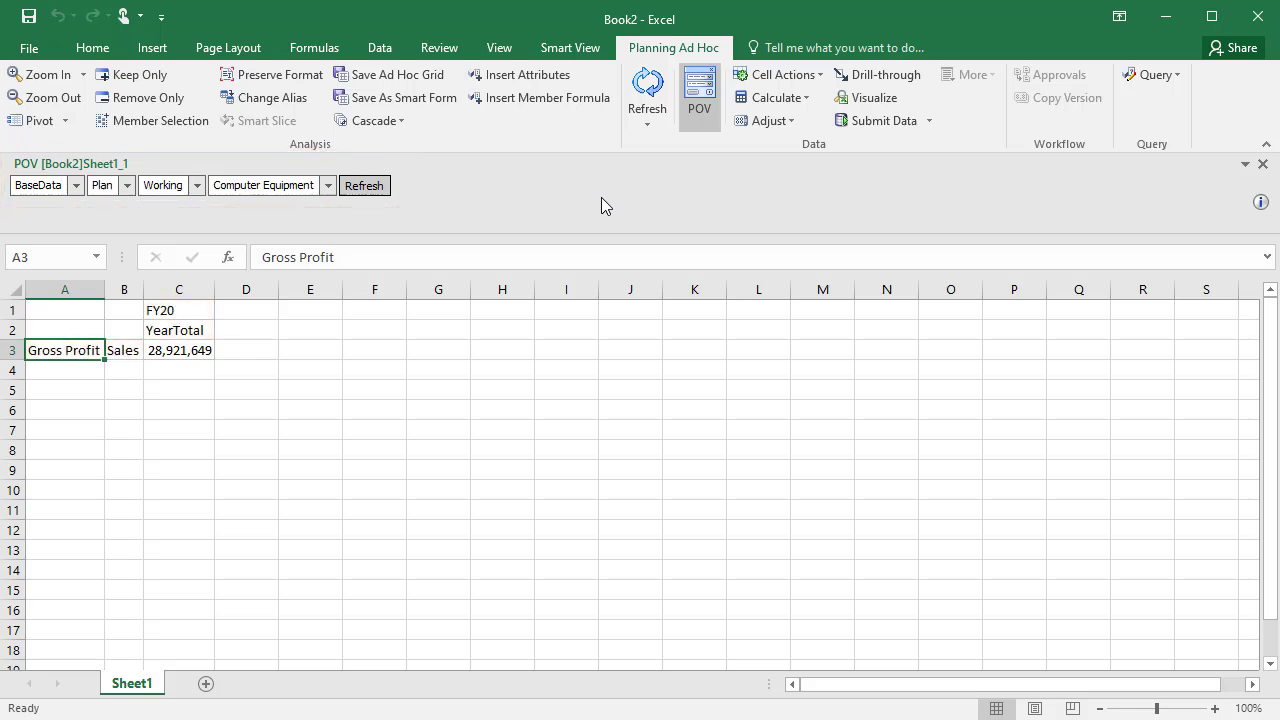
# Step: Bring Computer Equipment from the POV into the grid's rows ahead of Gross Profit, and pivot FY20 from columns to rows
pyautogui.moveTo(326, 185); pyautogui.dragTo(105, 349)
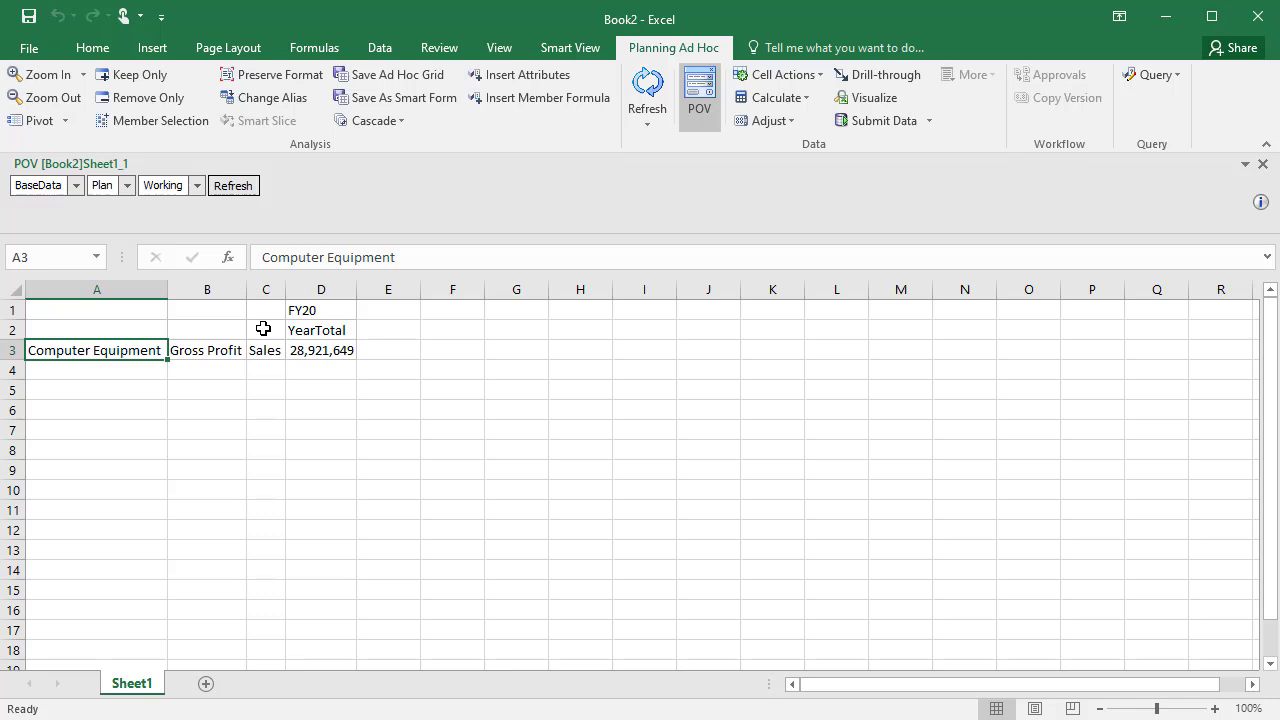
pyautogui.click(309, 308)
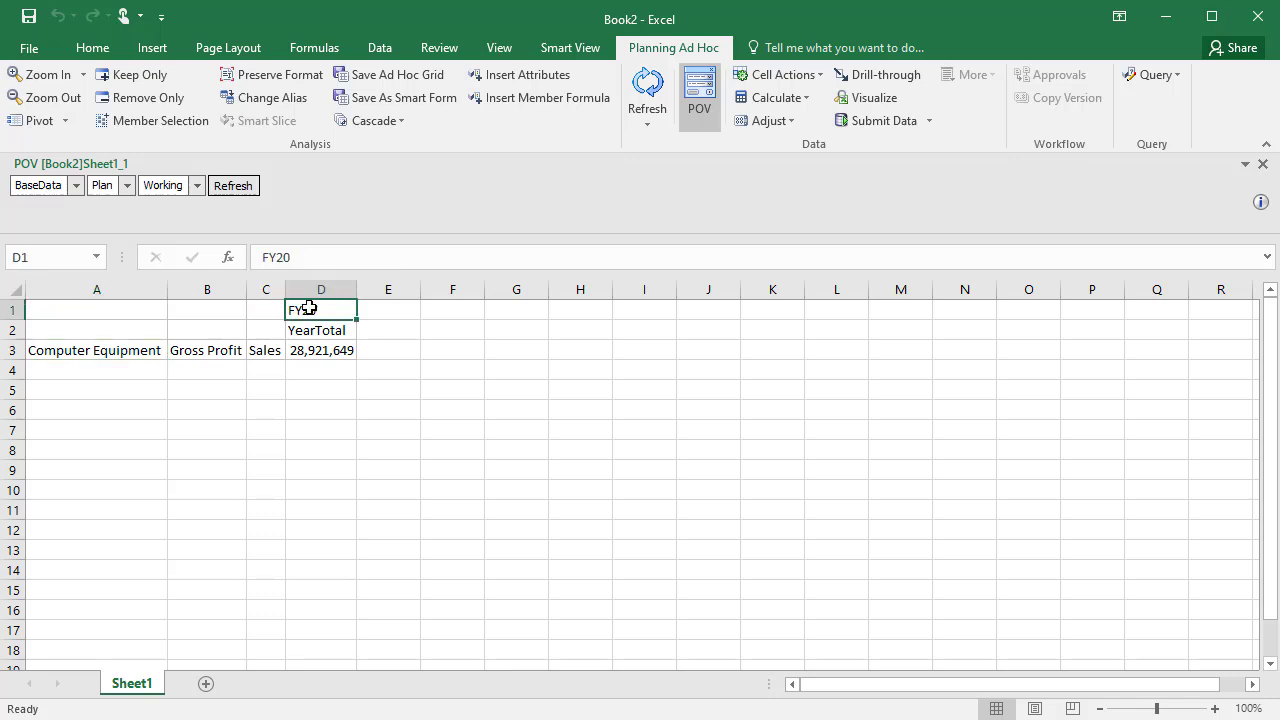
pyautogui.click(40, 121)
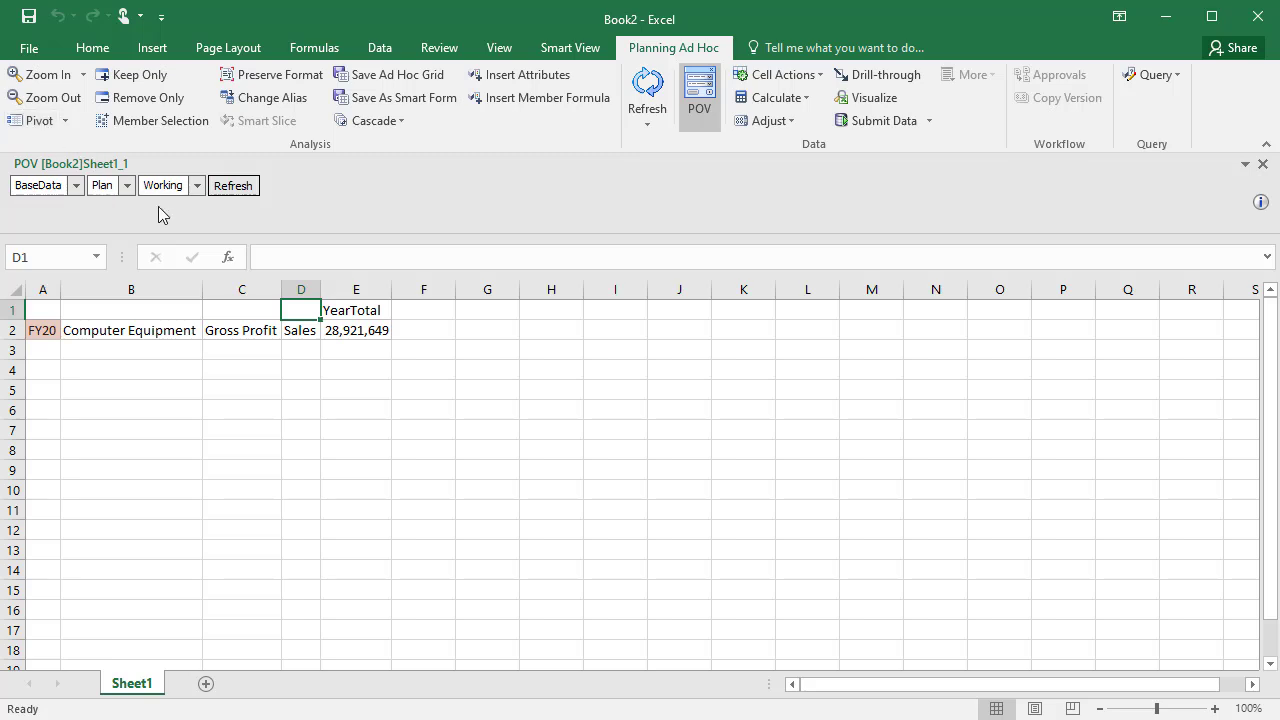
# Step: Pivot Sales from the rows to the columns and reorder FY20 between Computer Equipment and Gross Profit
pyautogui.click(300, 326)
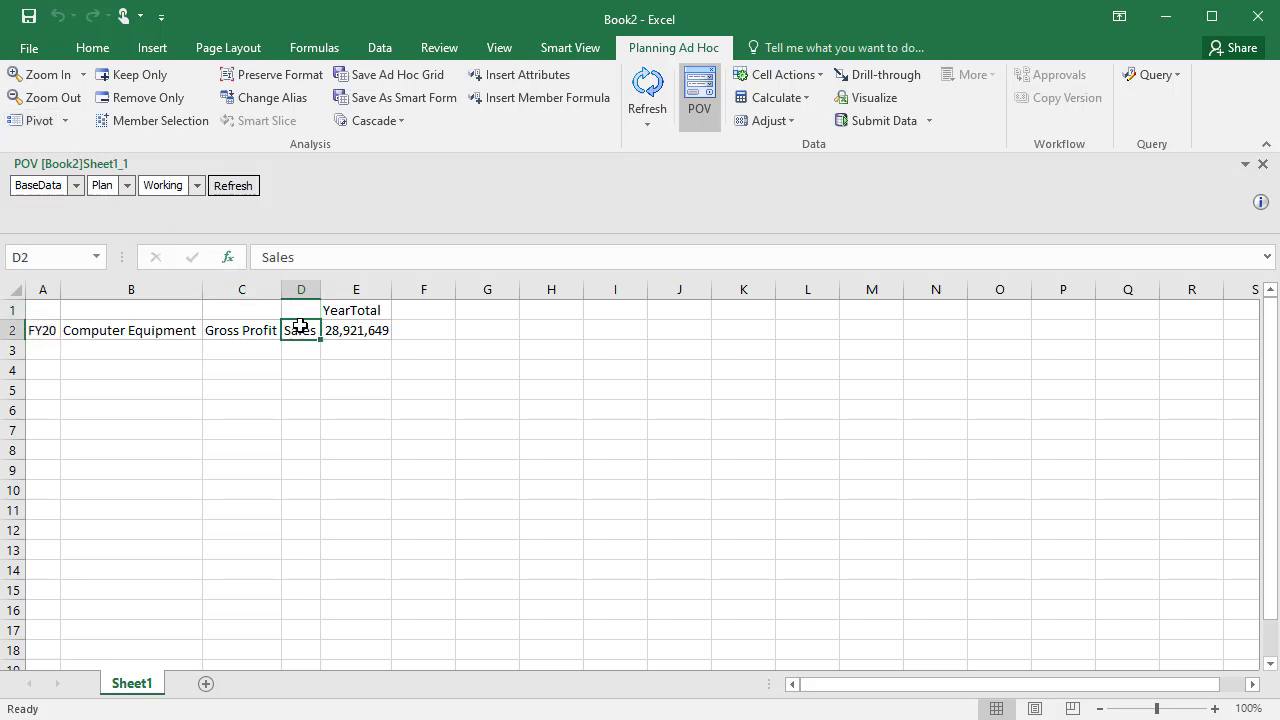
pyautogui.click(40, 122)
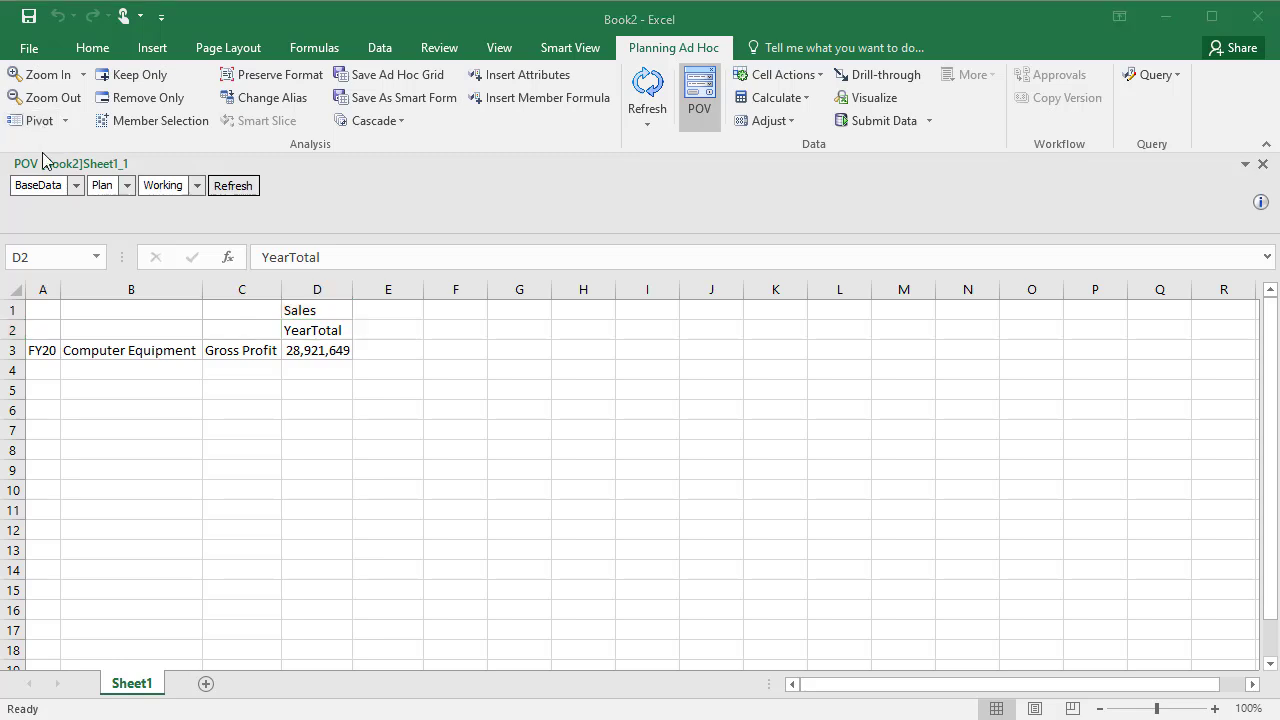
pyautogui.click(36, 351)
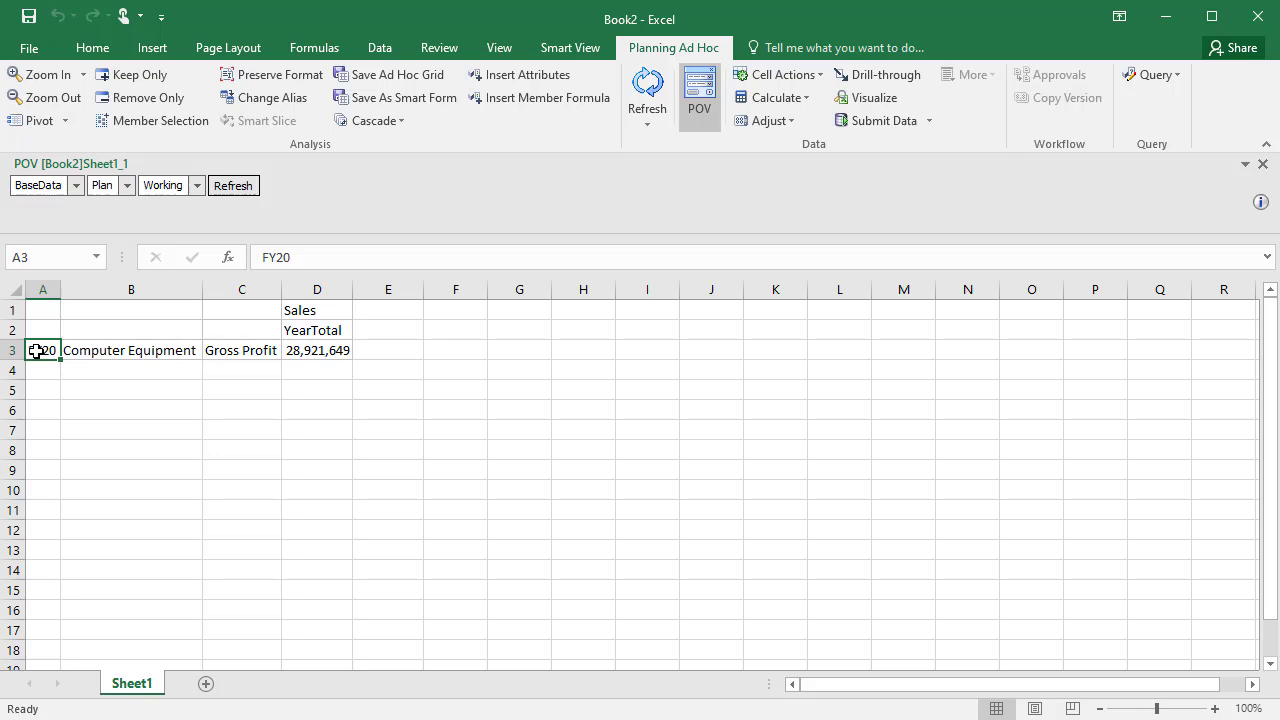
pyautogui.moveTo(36, 351); pyautogui.dragTo(193, 366)
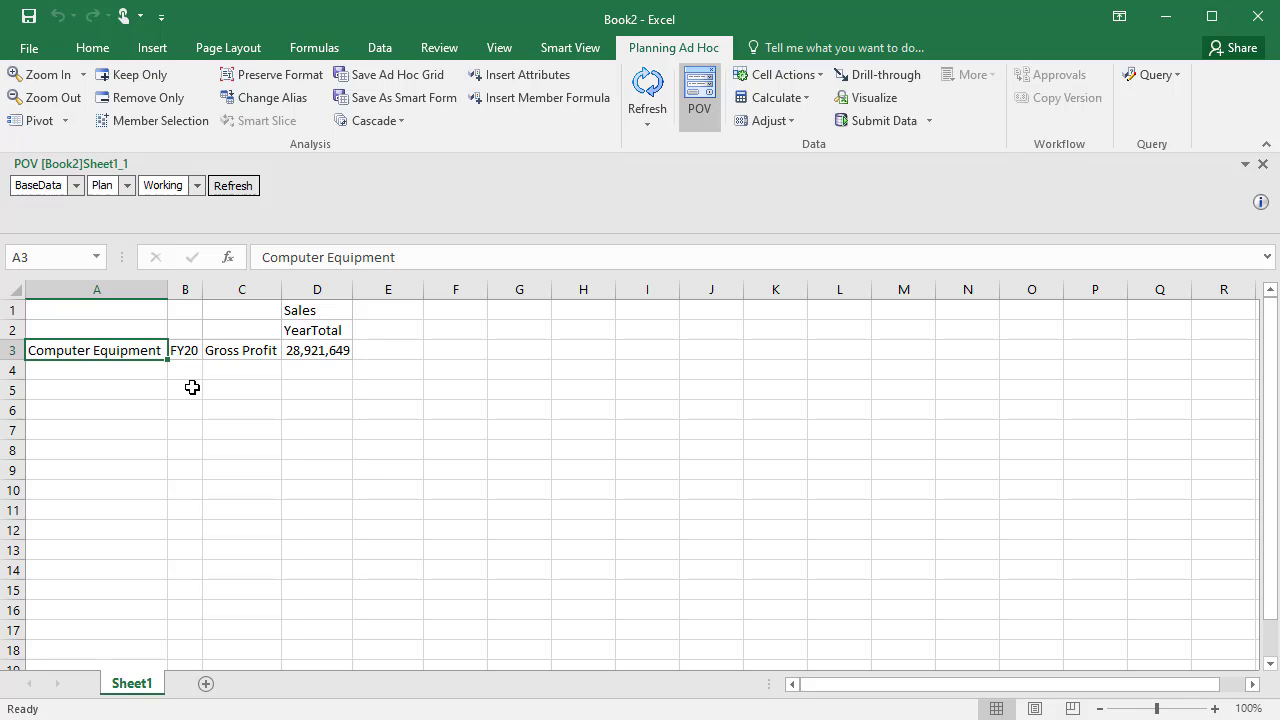
# Step: Pivot FY20 and Sales out of the grid to the POV
pyautogui.click(190, 351)
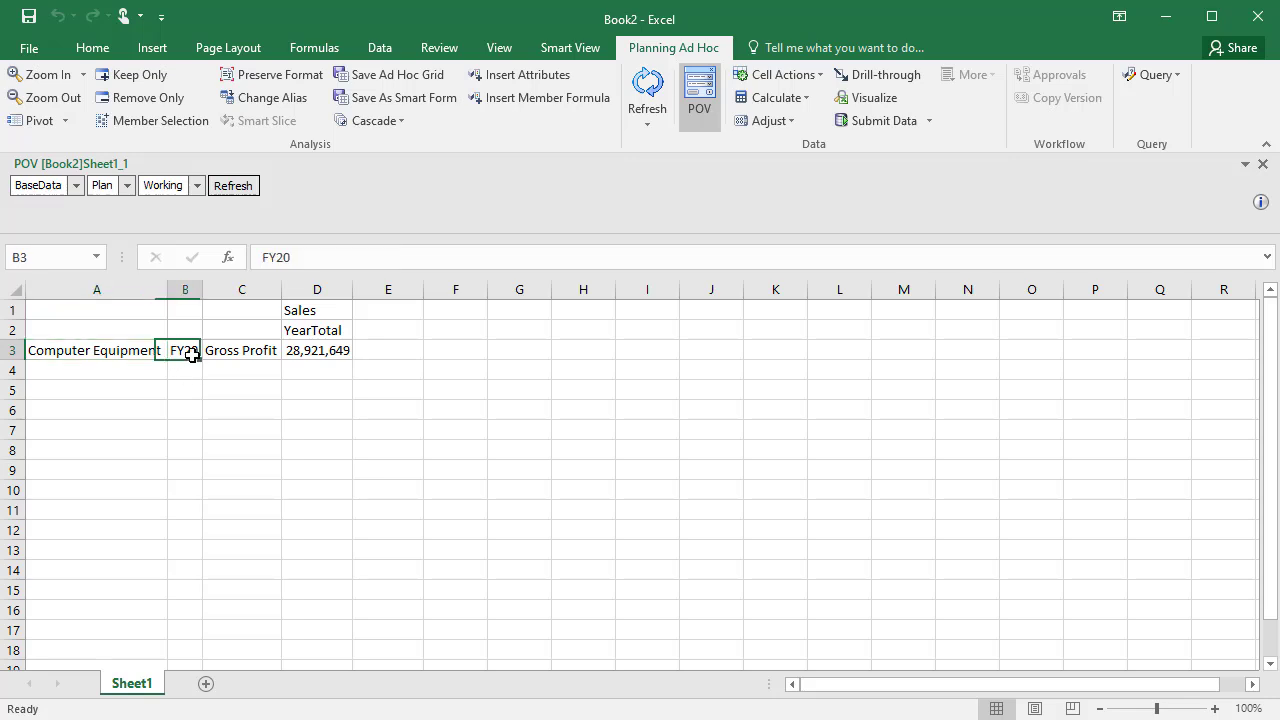
pyautogui.click(64, 121)
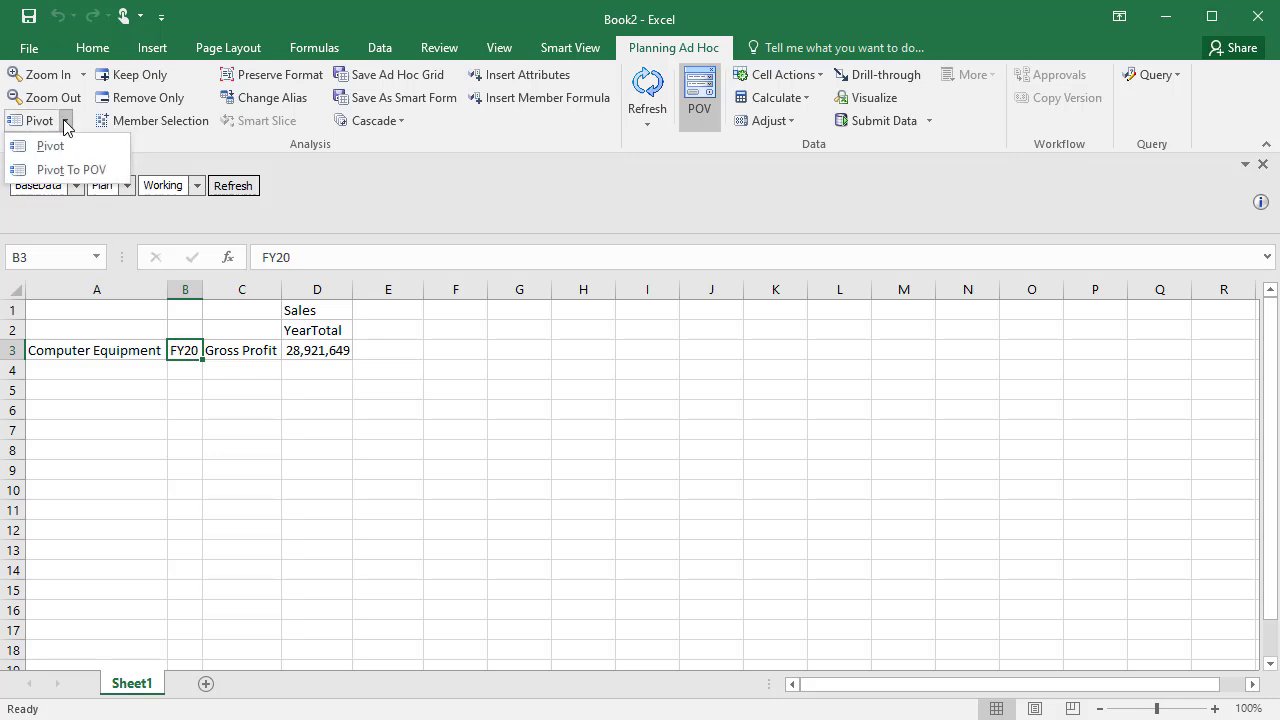
pyautogui.click(90, 174)
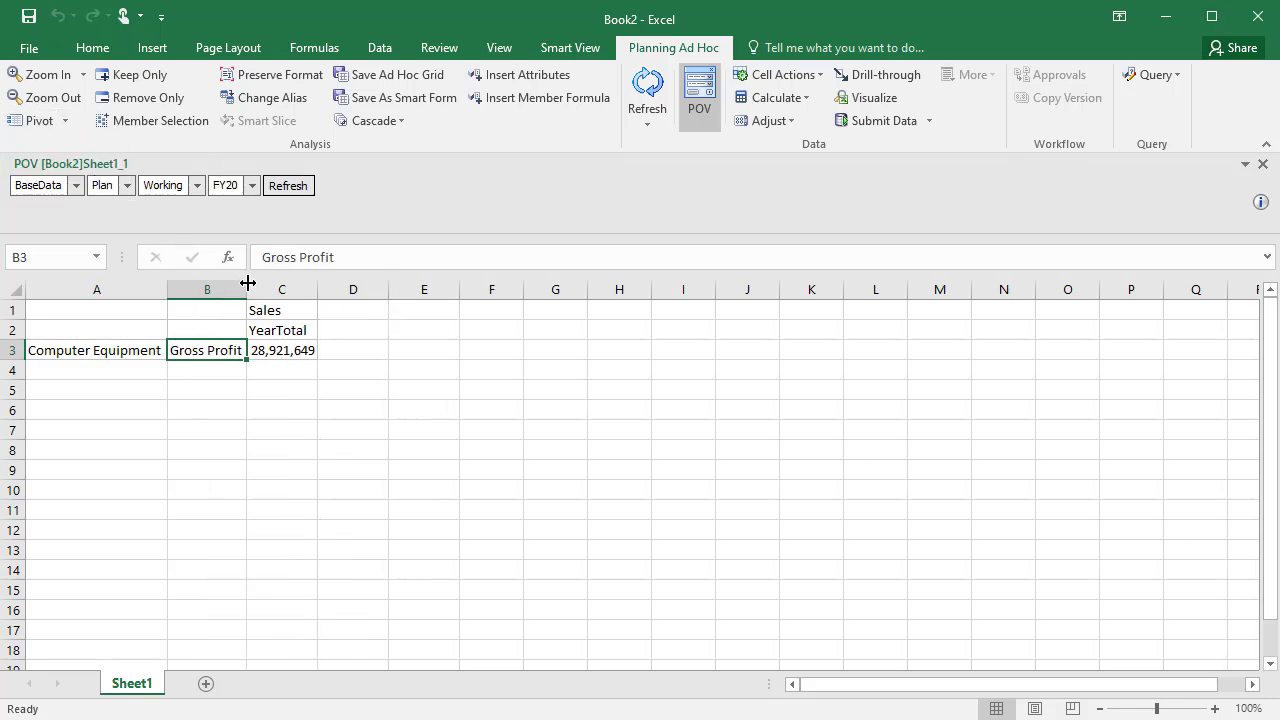
pyautogui.click(275, 310)
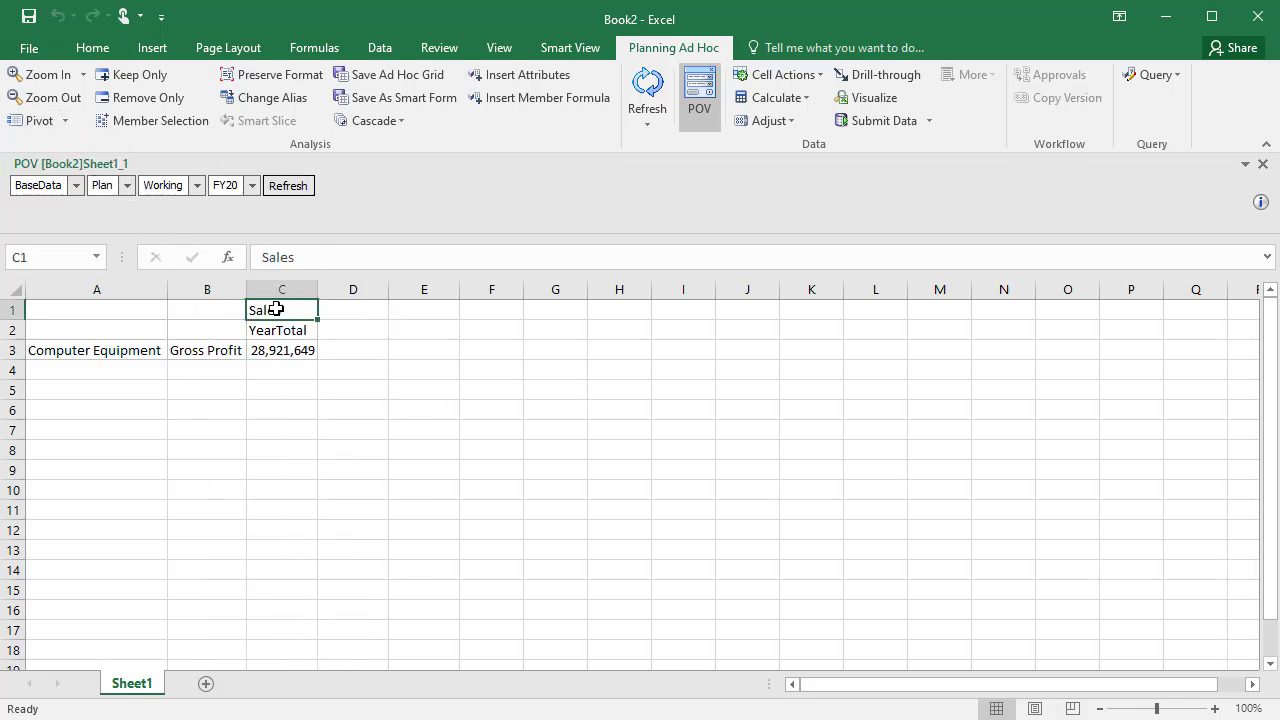
pyautogui.click(66, 120)
pyautogui.click(95, 167)
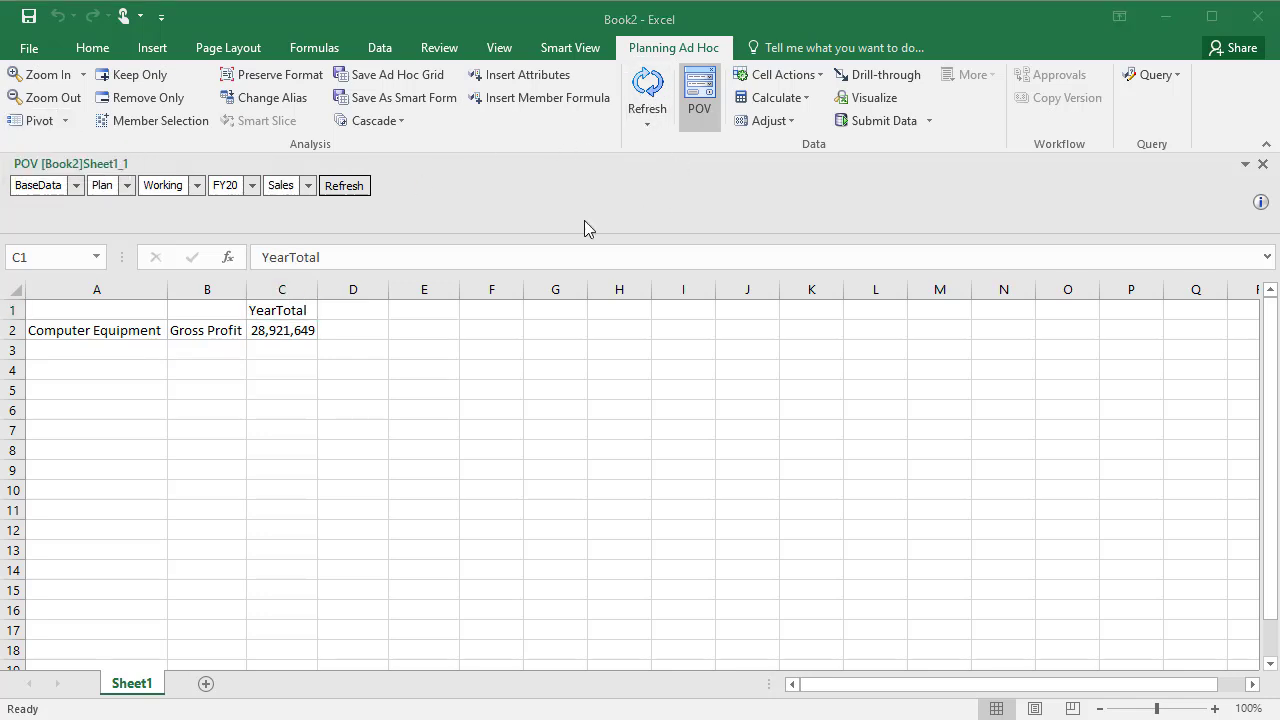
# Step: Zoom in on Gross Profit in the rows to expand it to its child accounts
pyautogui.click(227, 333)
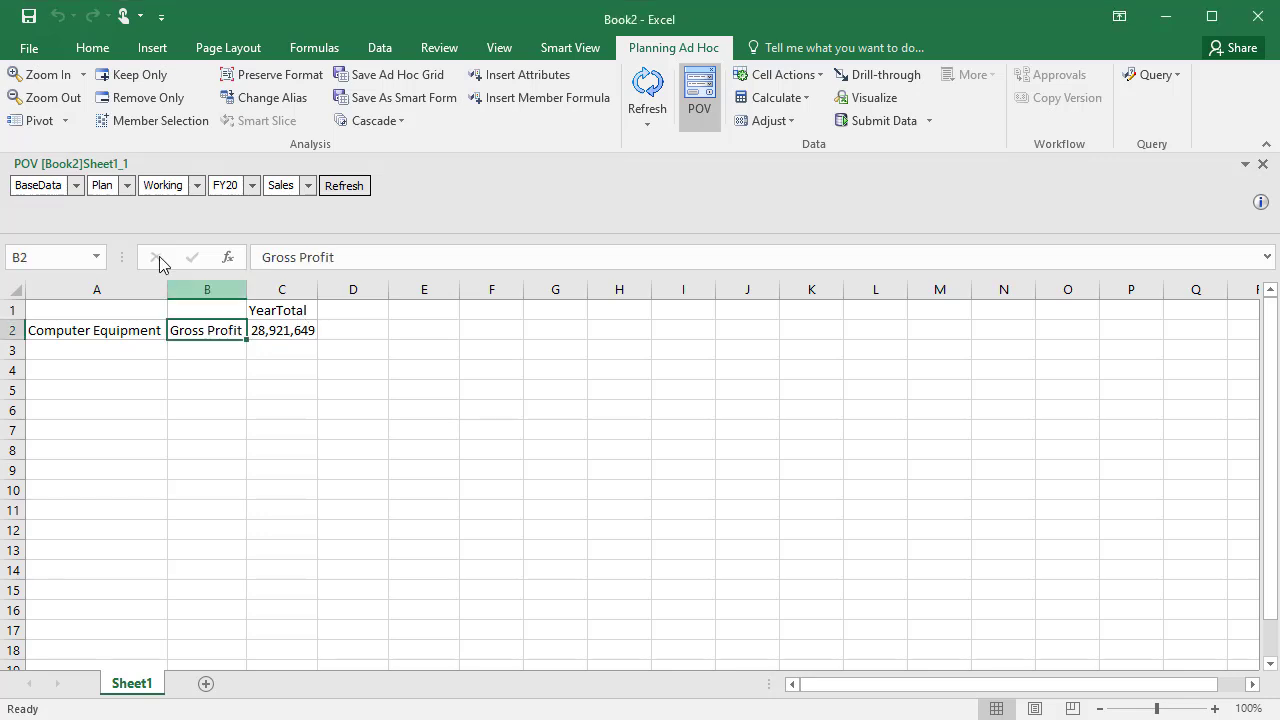
pyautogui.click(52, 77)
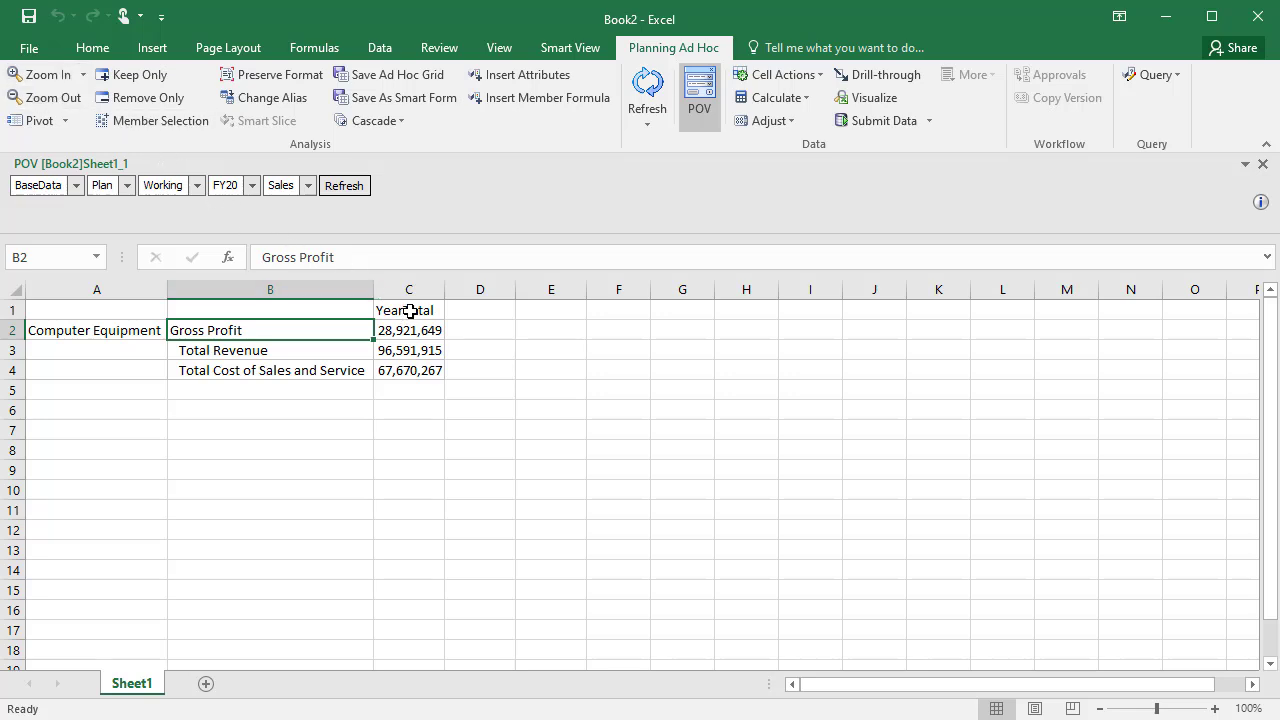
# Step: Zoom in on YearTotal to its quarters and zoom back out from Q1
pyautogui.click(410, 311)
pyautogui.doubleClick(410, 311)
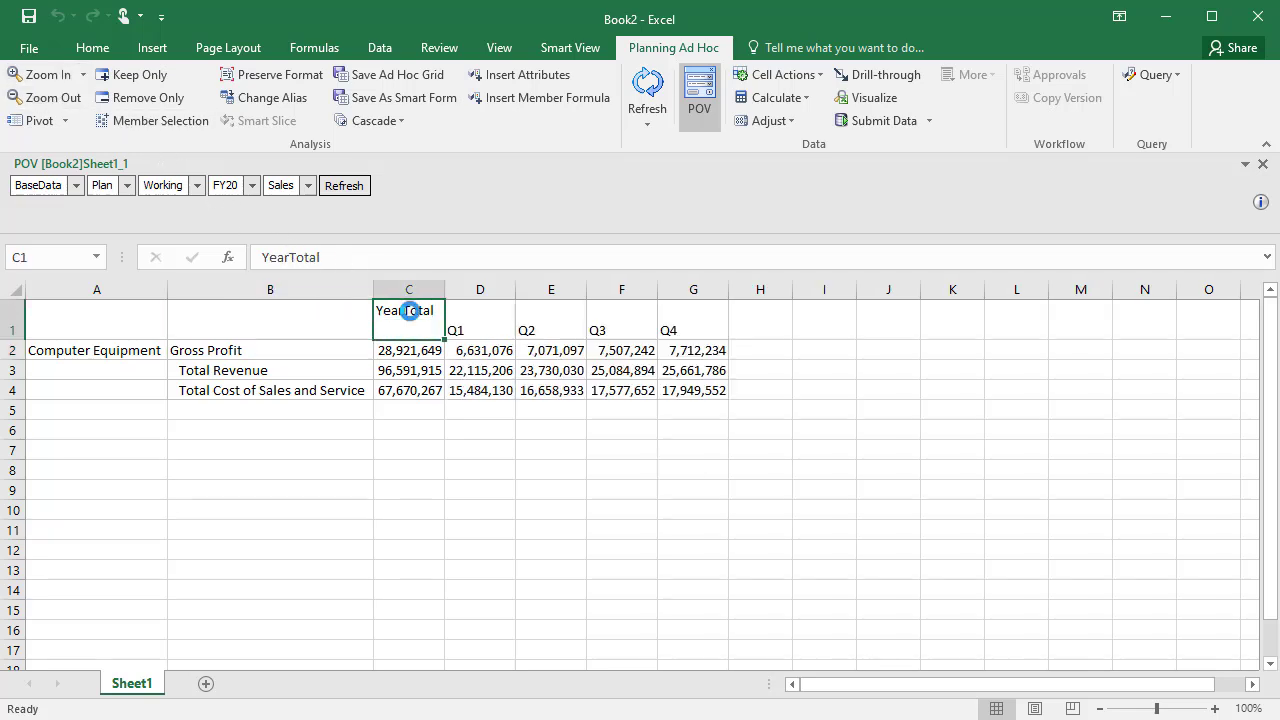
pyautogui.click(478, 324)
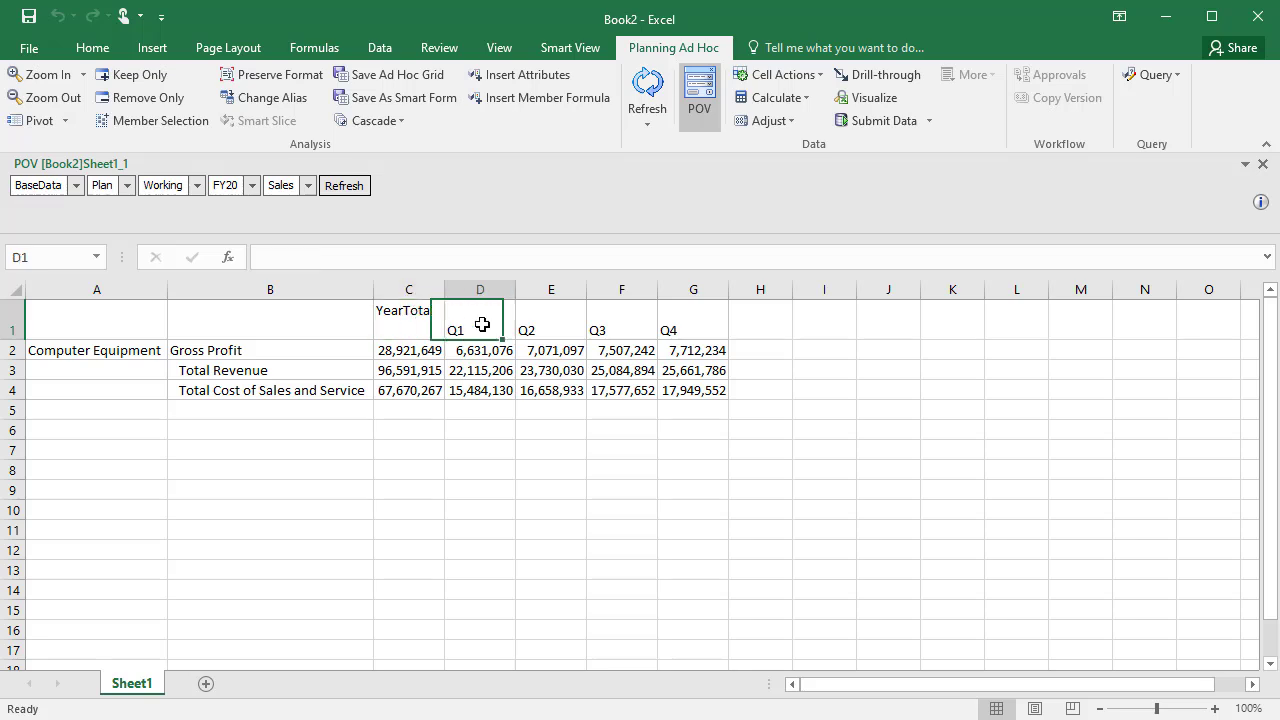
pyautogui.click(54, 98)
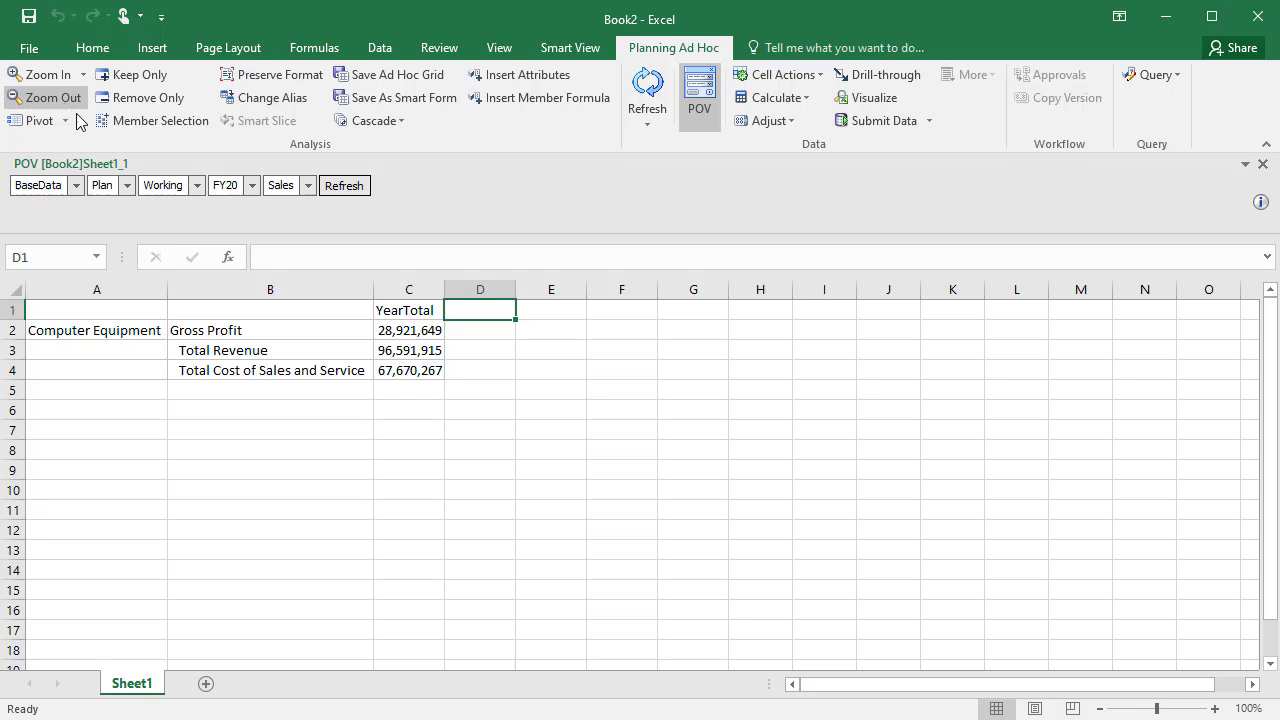
# Step: Zoom in on YearTotal to all levels, showing quarters and months, and undo the zoom
pyautogui.click(404, 310)
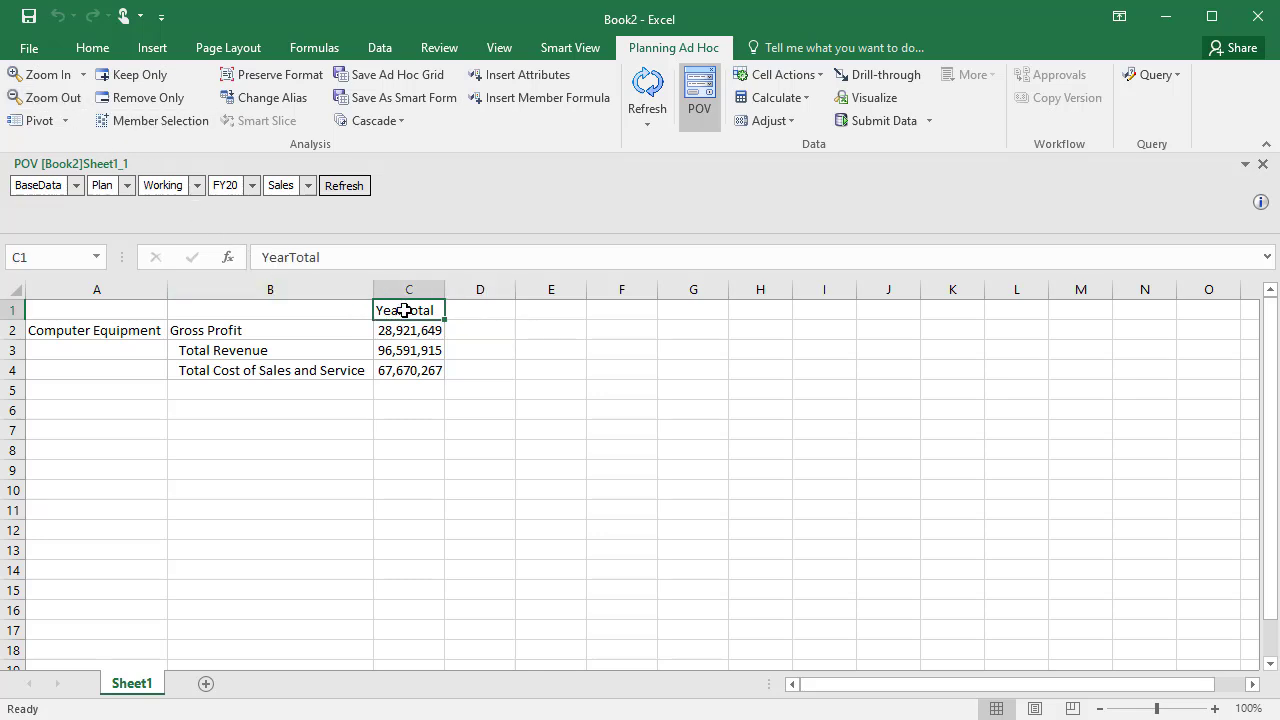
pyautogui.click(86, 75)
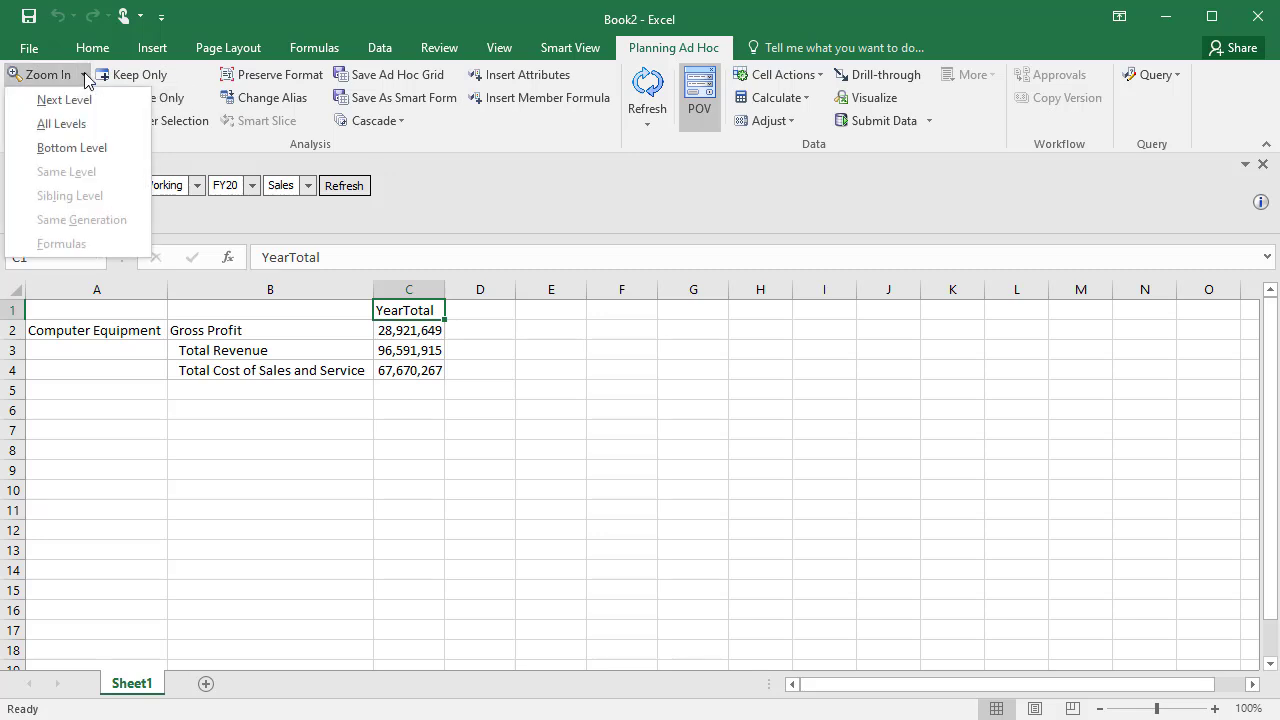
pyautogui.click(113, 123)
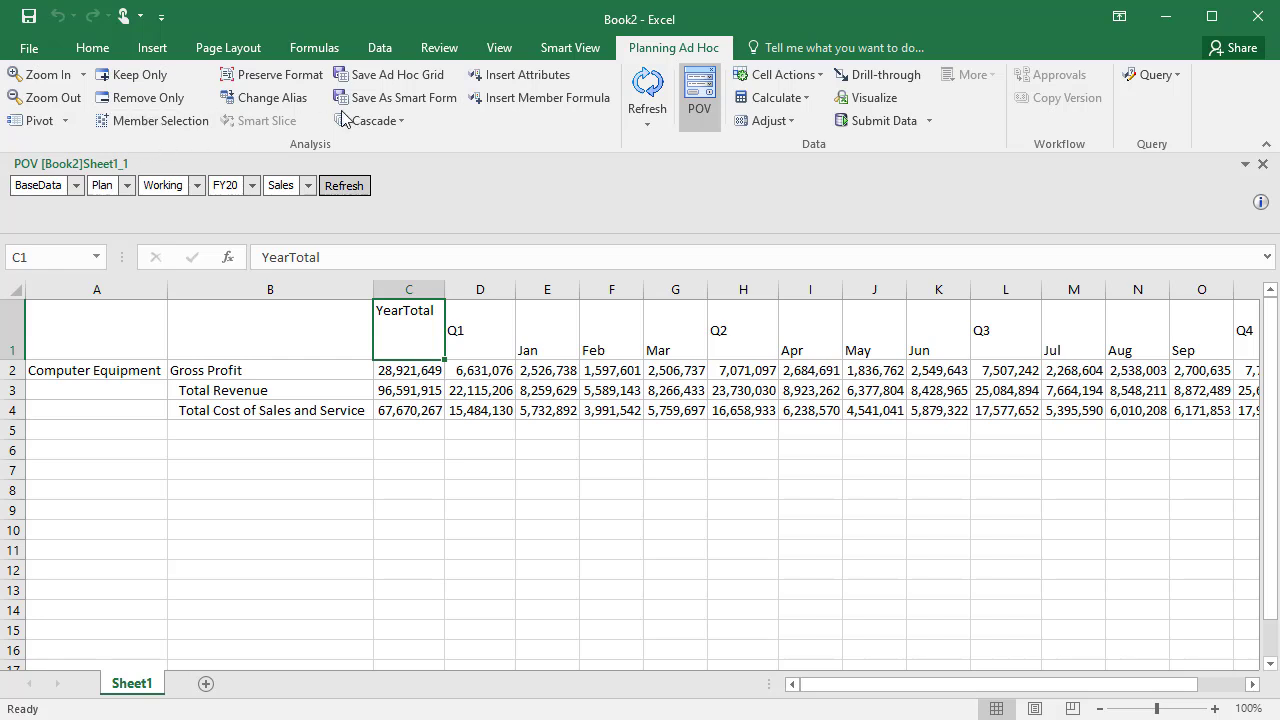
pyautogui.click(548, 50)
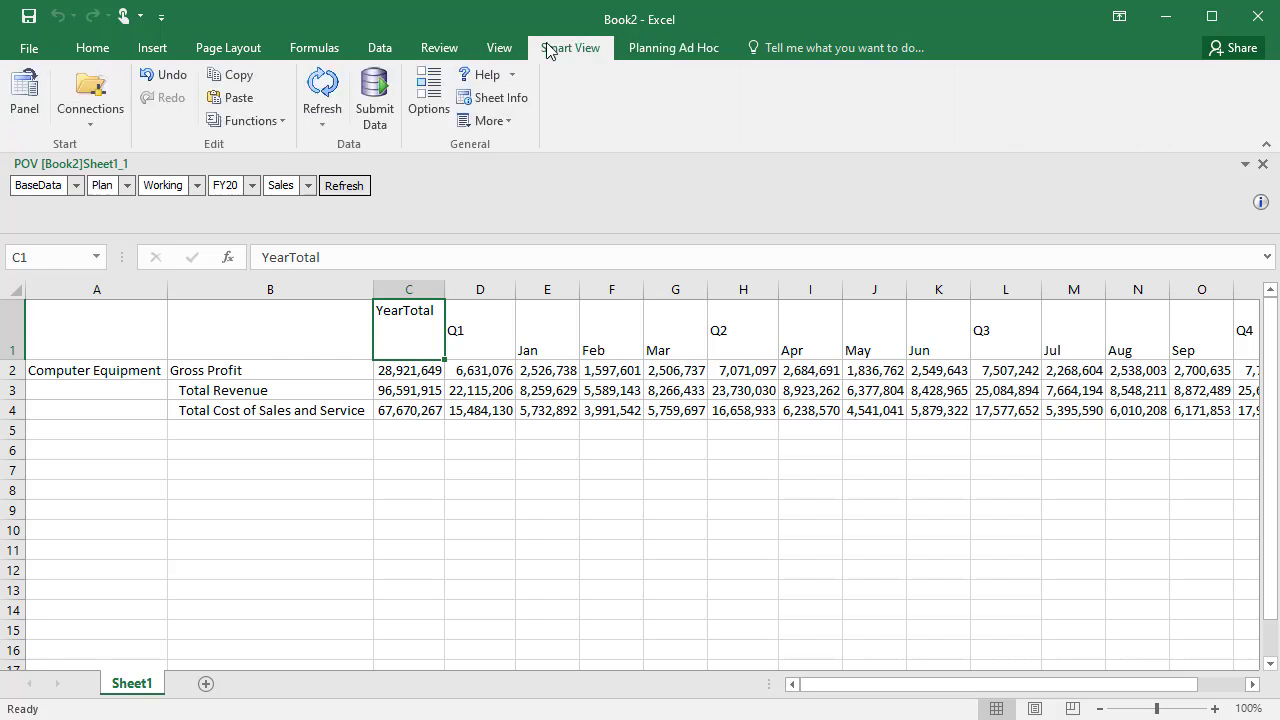
pyautogui.click(164, 75)
# Step: Zoom in on YearTotal to the bottom level, showing only months, and undo the zoom
pyautogui.click(670, 52)
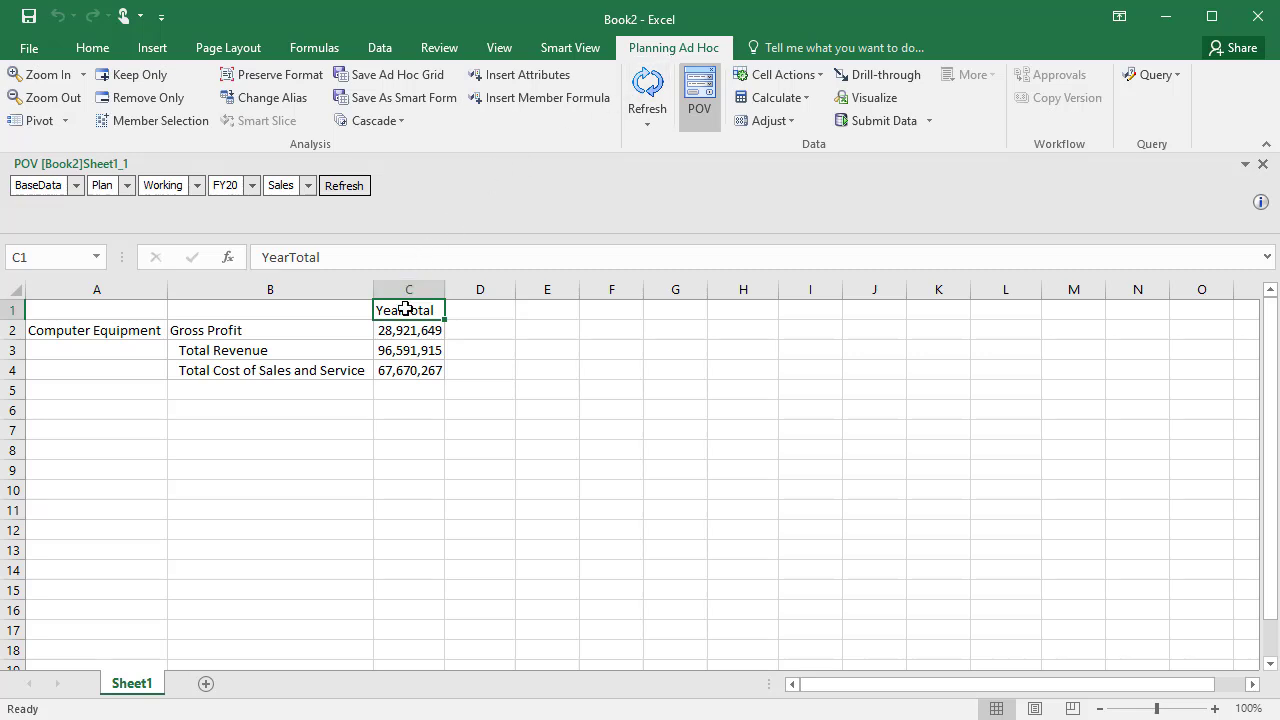
pyautogui.click(83, 75)
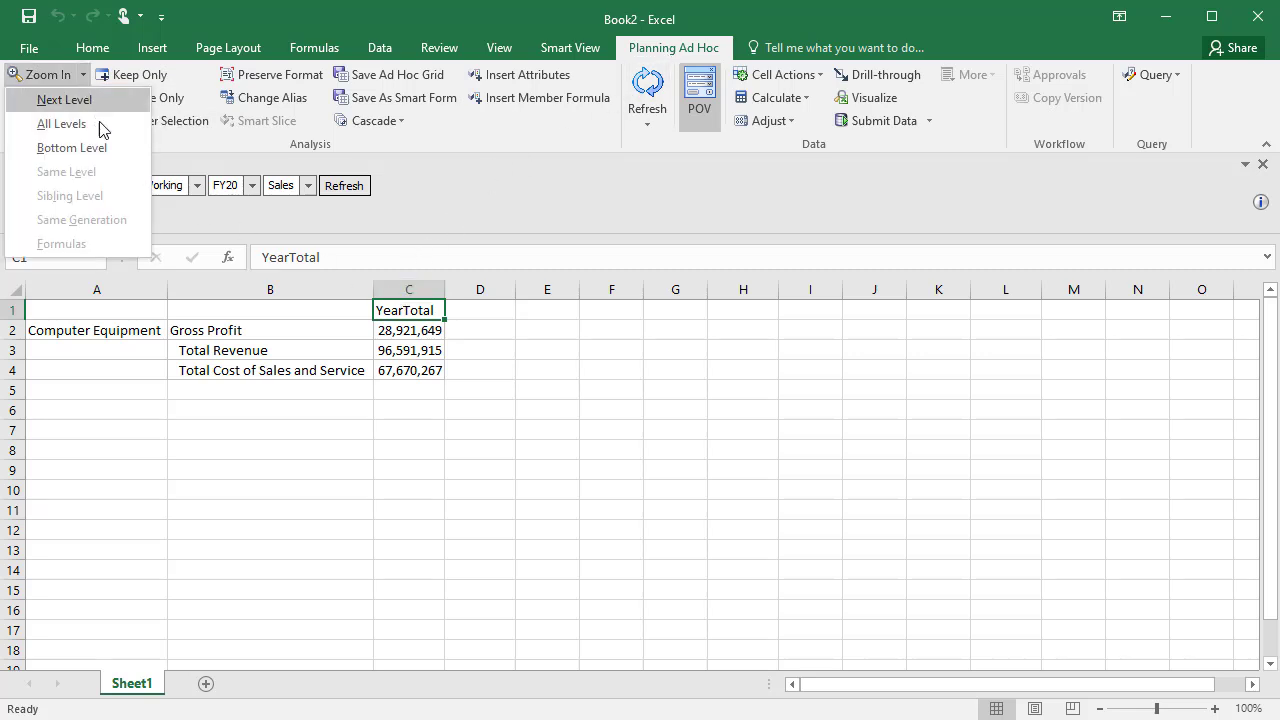
pyautogui.click(100, 128)
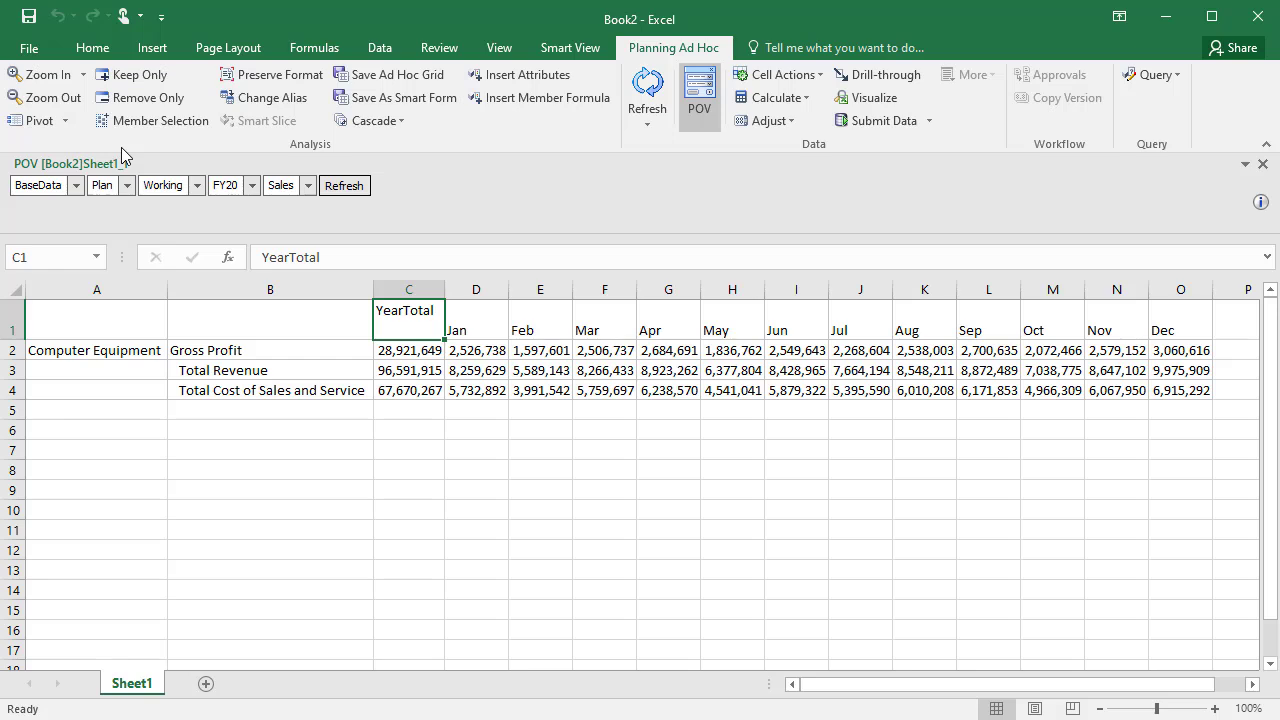
pyautogui.click(551, 50)
pyautogui.click(184, 76)
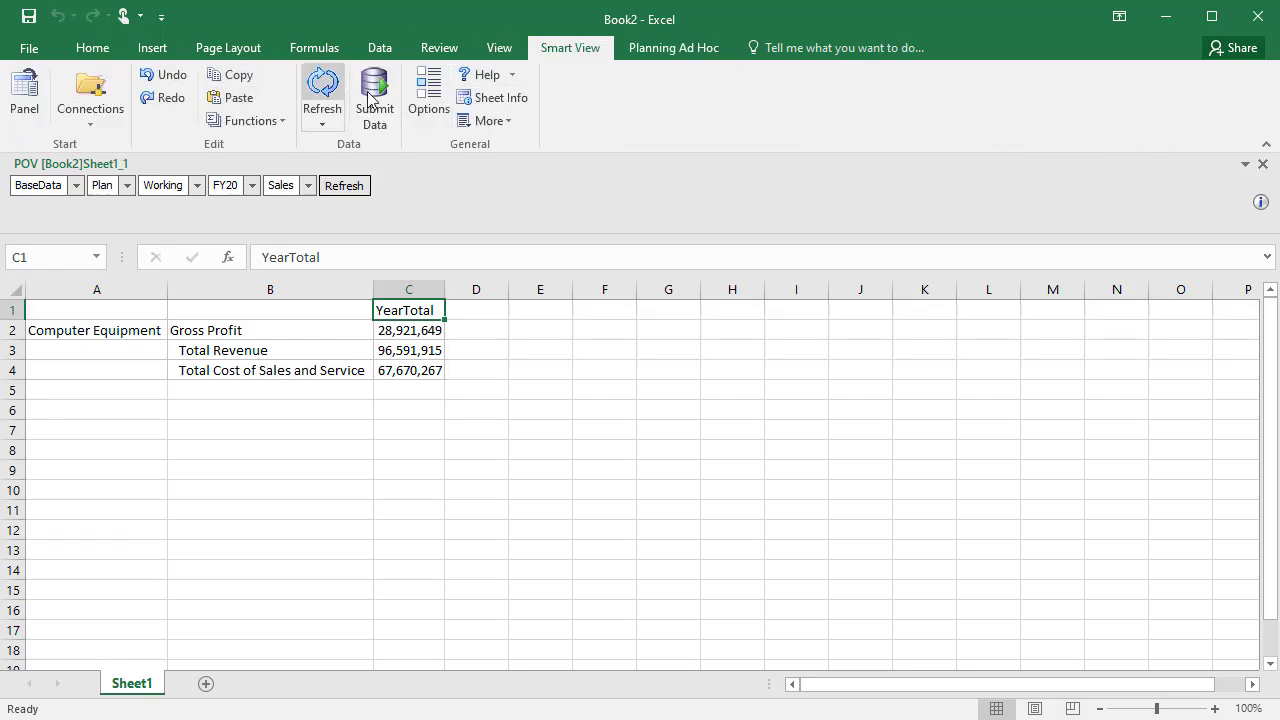
# Step: Expand YearTotal in the columns by one level to the quarters Q1 to Q4
pyautogui.click(665, 50)
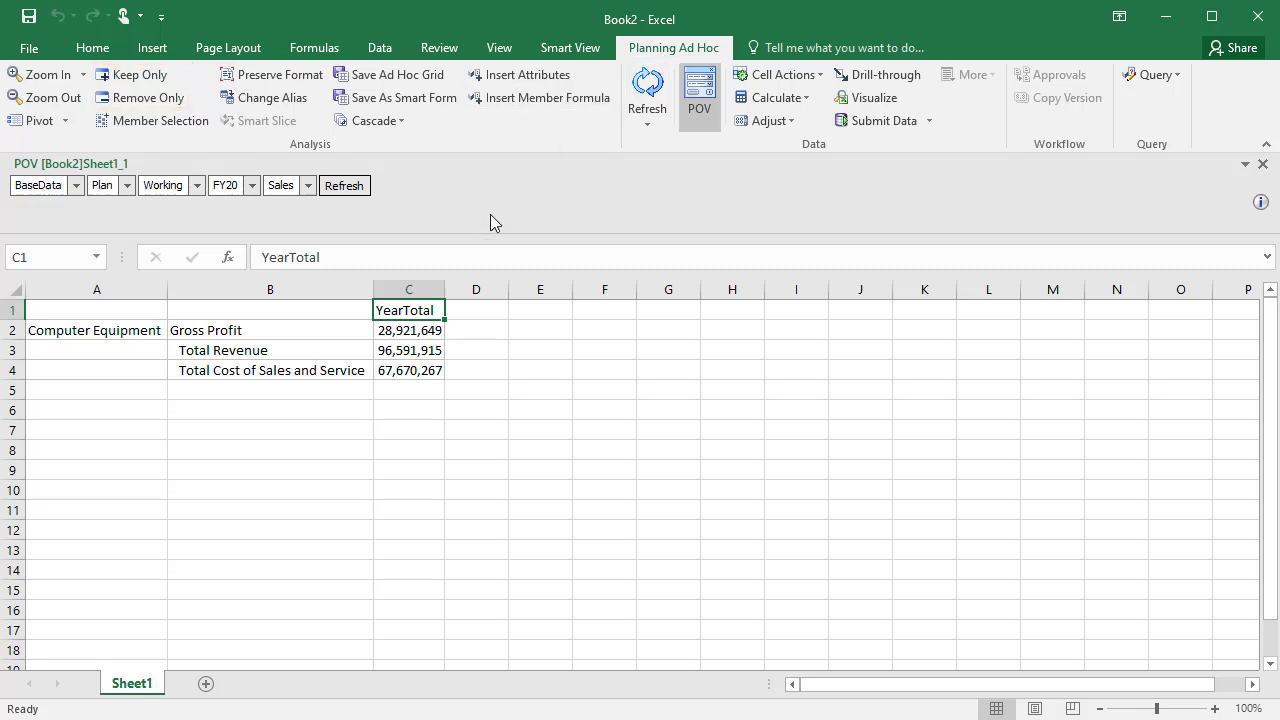
pyautogui.doubleClick(407, 310)
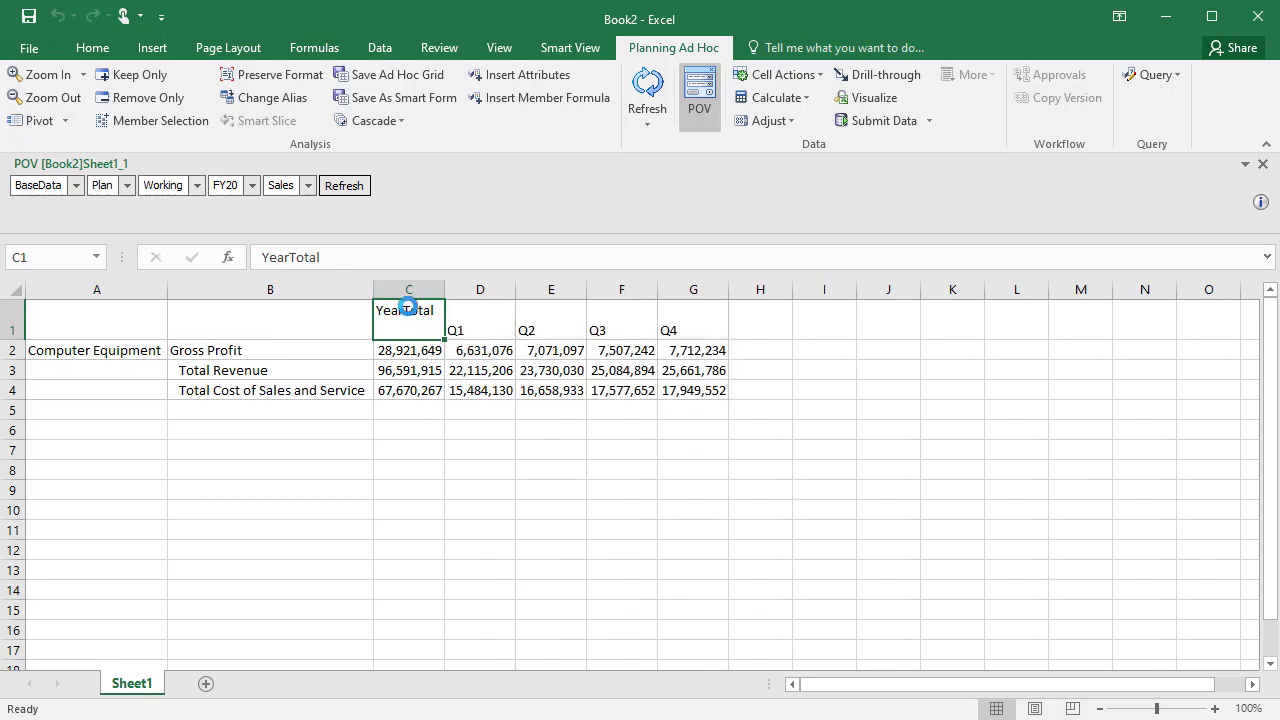
# Step: Remove YearTotal, Q3 and Q4 from the columns and keep only Total Revenue among the row accounts
pyautogui.keyDown('ctrl'); pyautogui.click(612, 325); pyautogui.keyUp('ctrl')
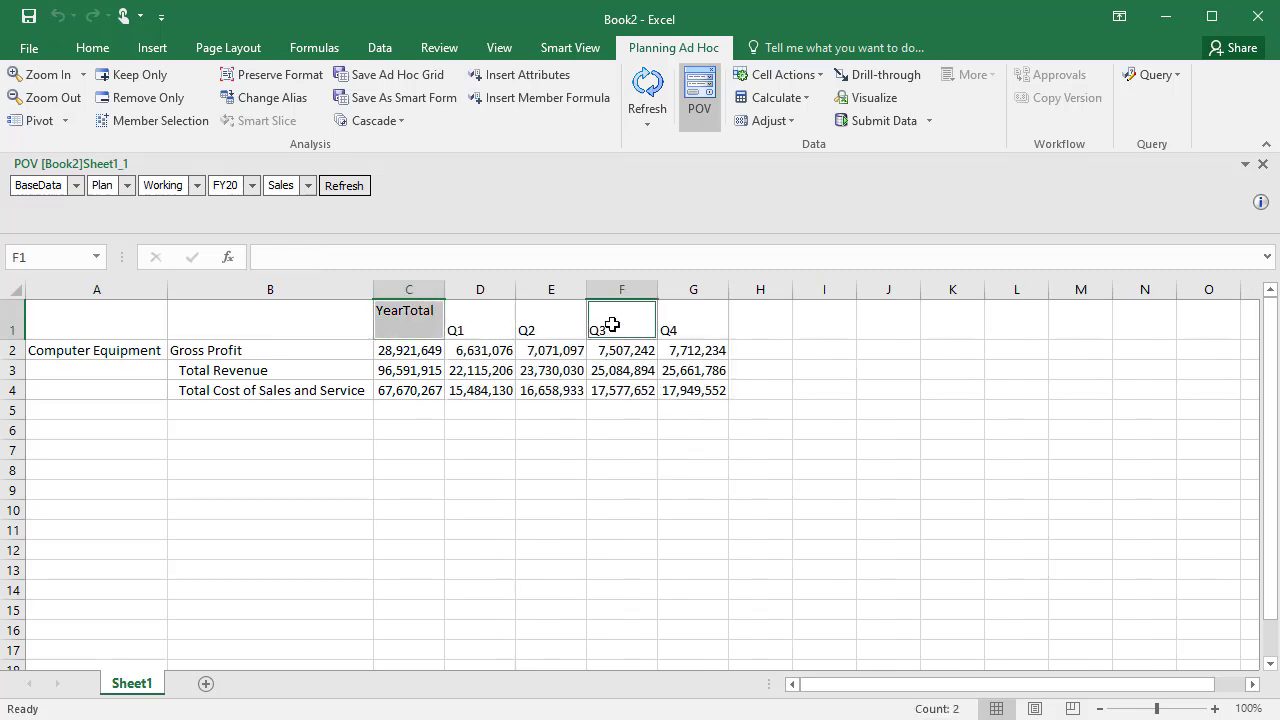
pyautogui.keyDown('ctrl'); pyautogui.click(690, 321); pyautogui.keyUp('ctrl')
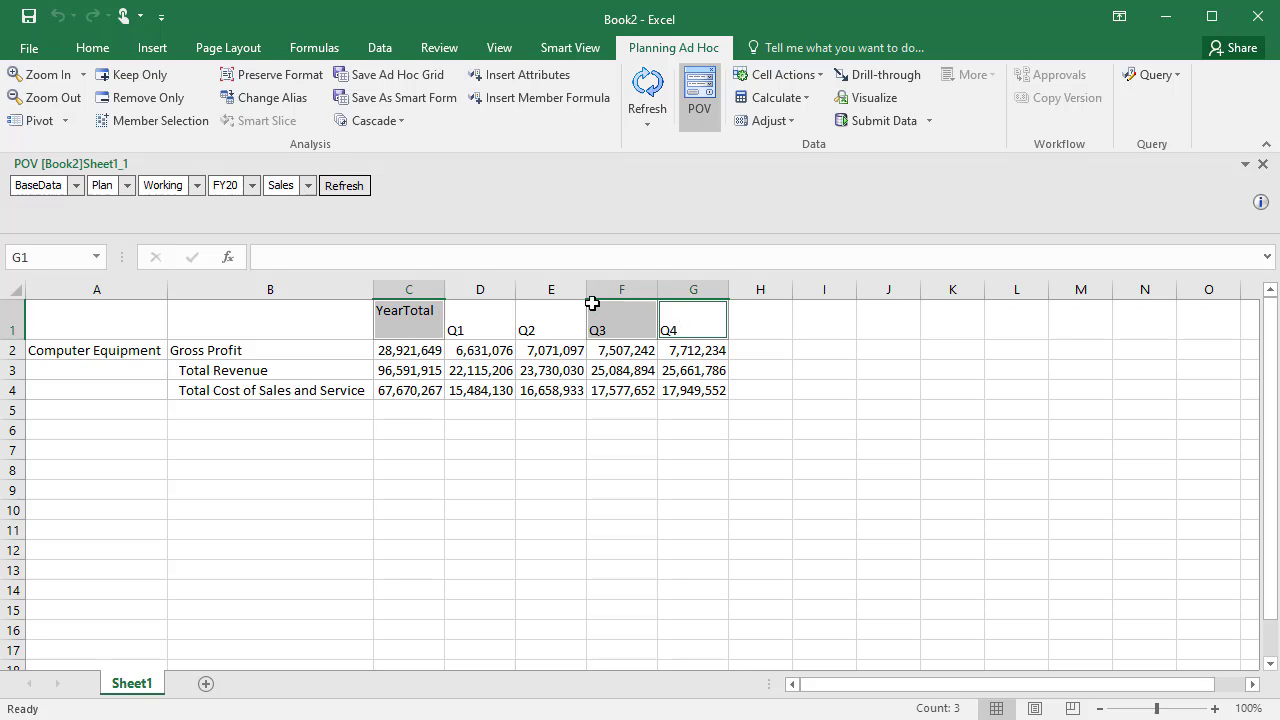
pyautogui.click(167, 99)
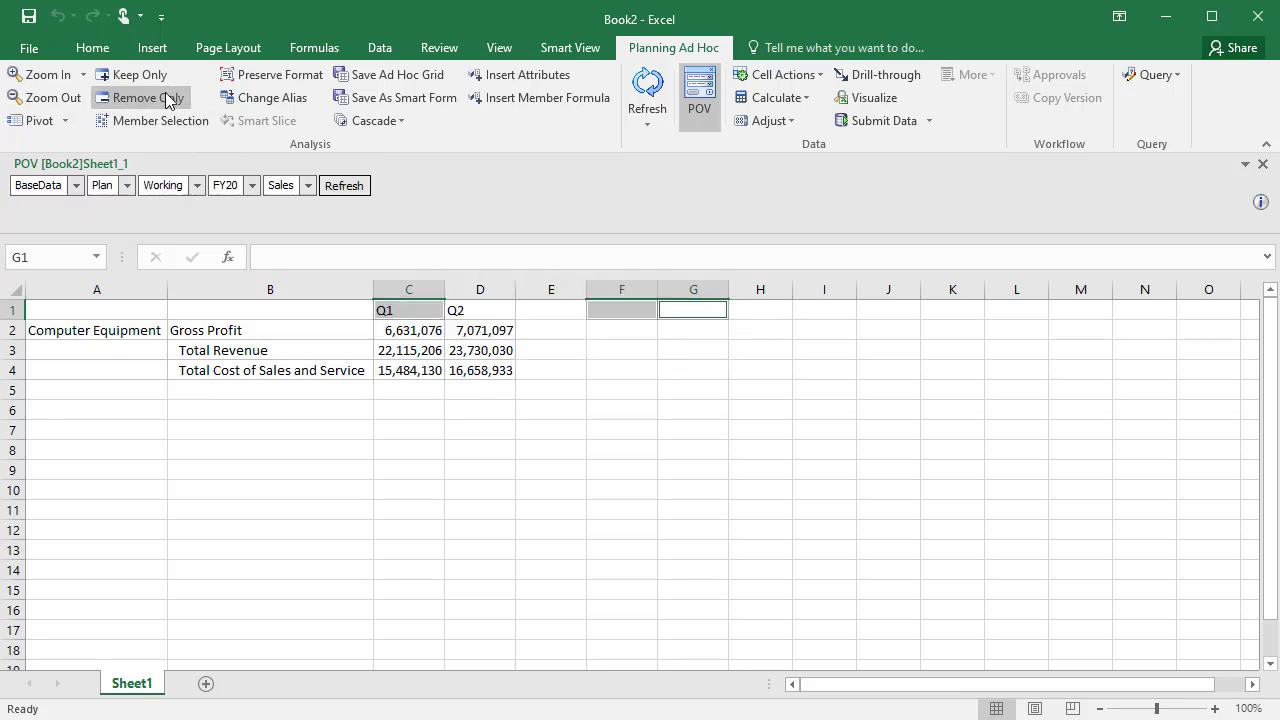
pyautogui.click(299, 348)
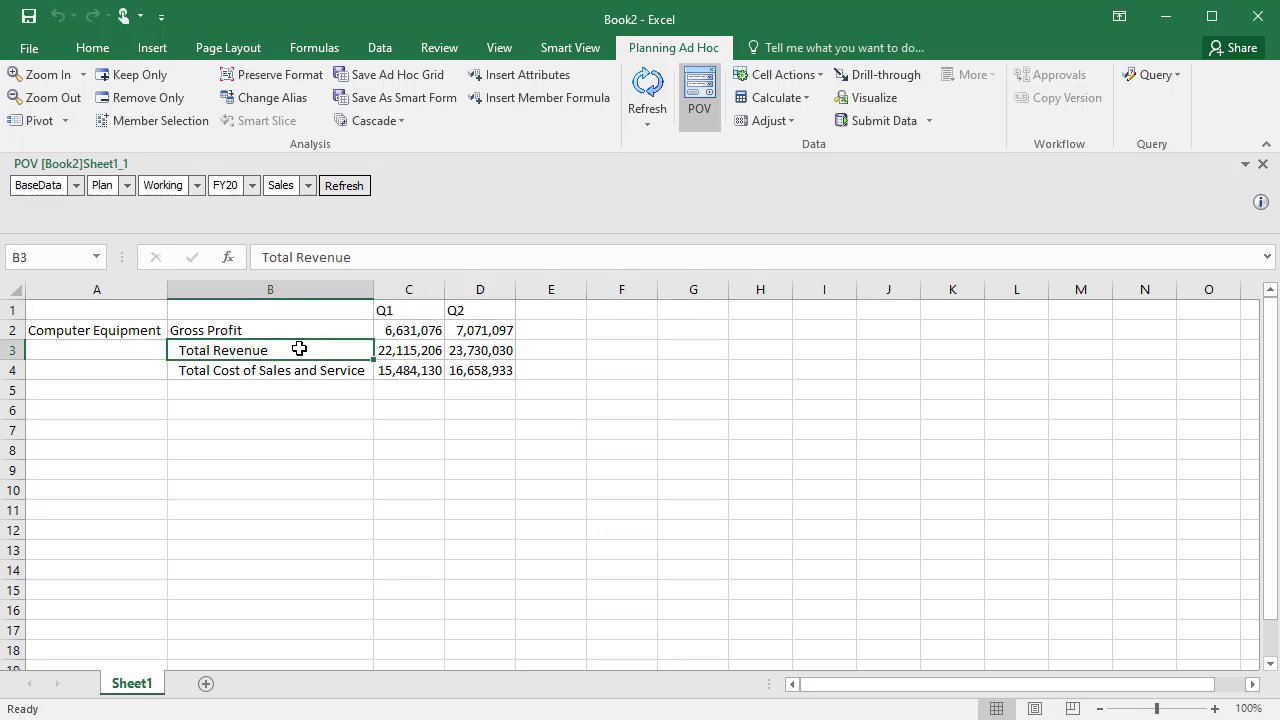
pyautogui.click(134, 75)
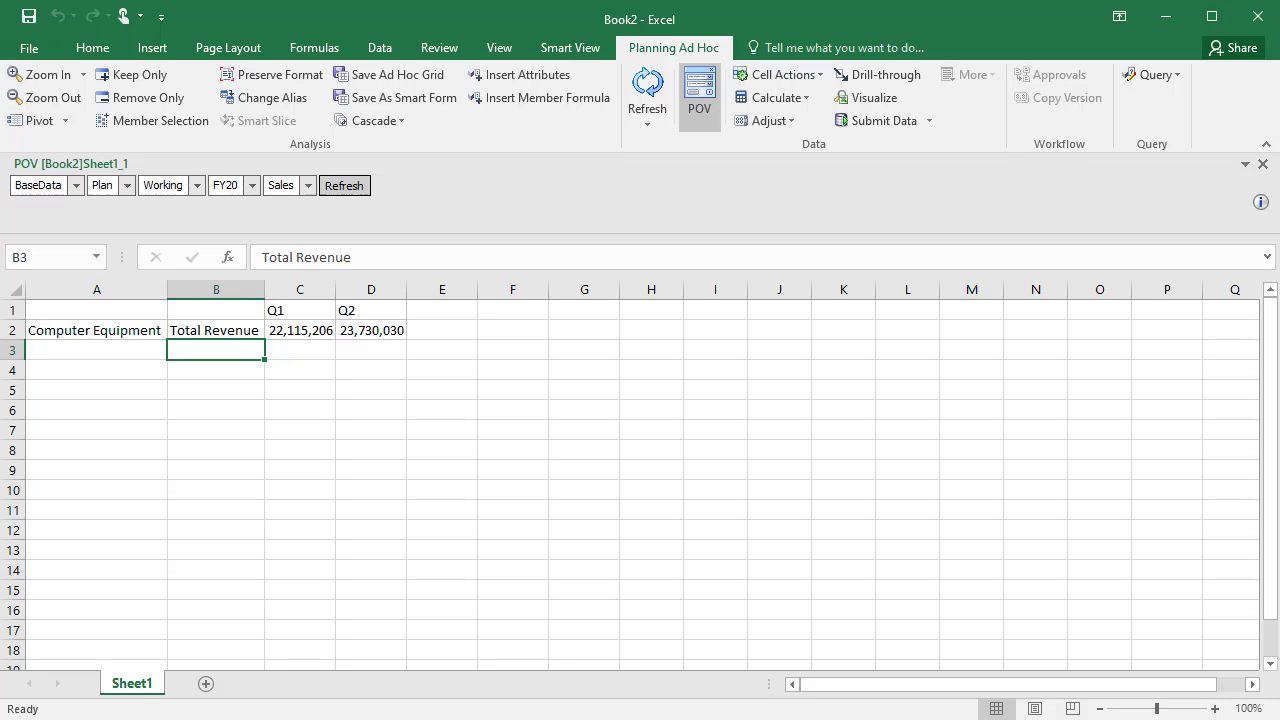
# Step: Zoom in on Computer Equipment to its products and remove the Other Computer and Tablet Computer members
pyautogui.doubleClick(100, 331)
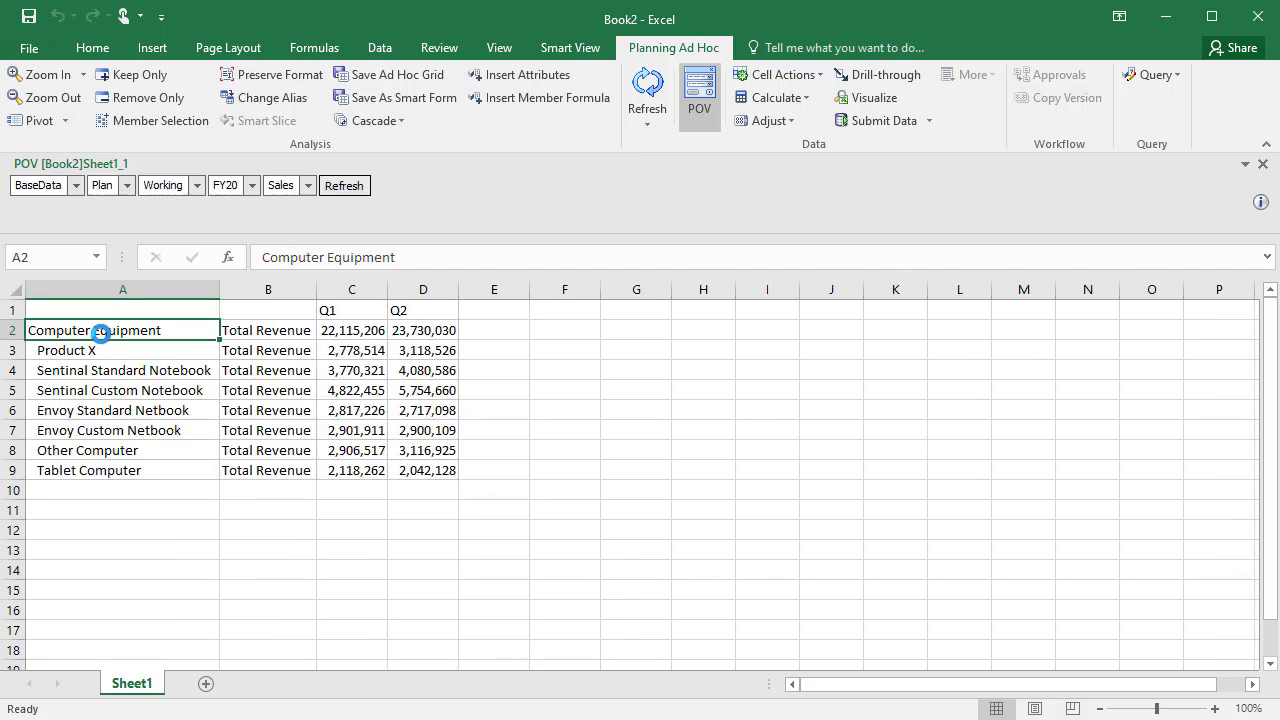
pyautogui.click(157, 450)
pyautogui.keyDown('ctrl'); pyautogui.click(165, 468); pyautogui.keyUp('ctrl')
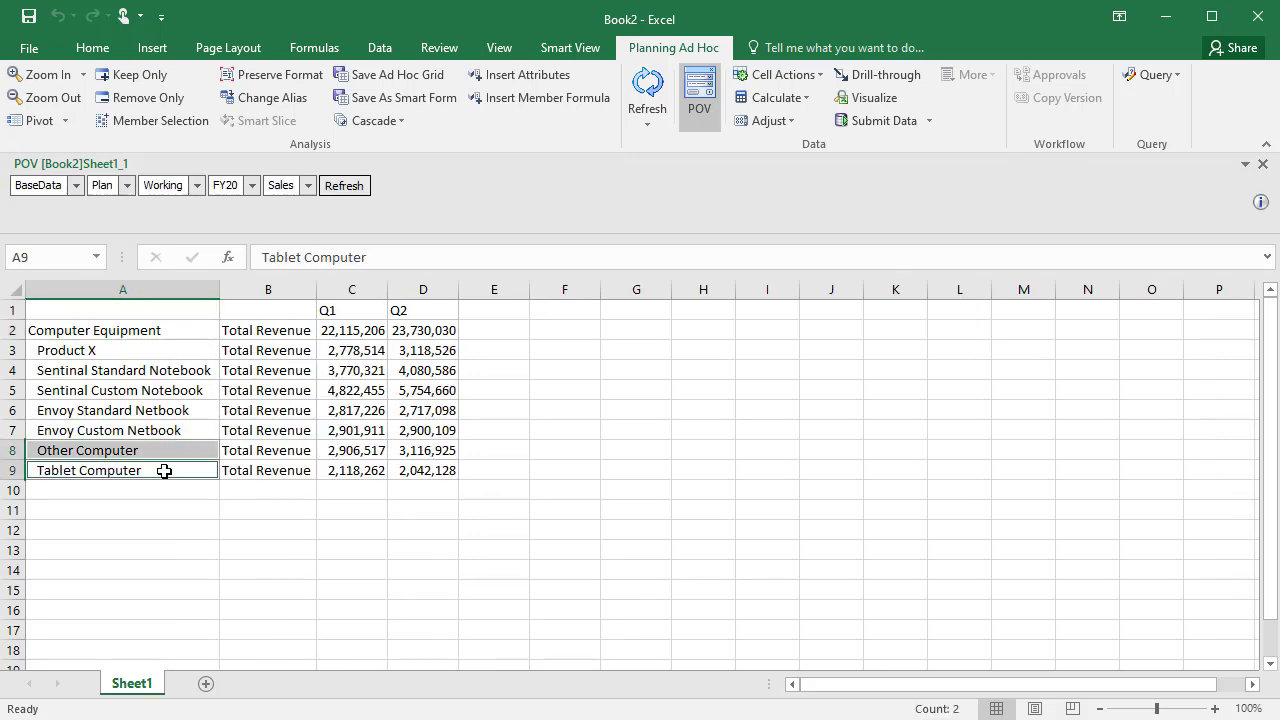
pyautogui.click(164, 99)
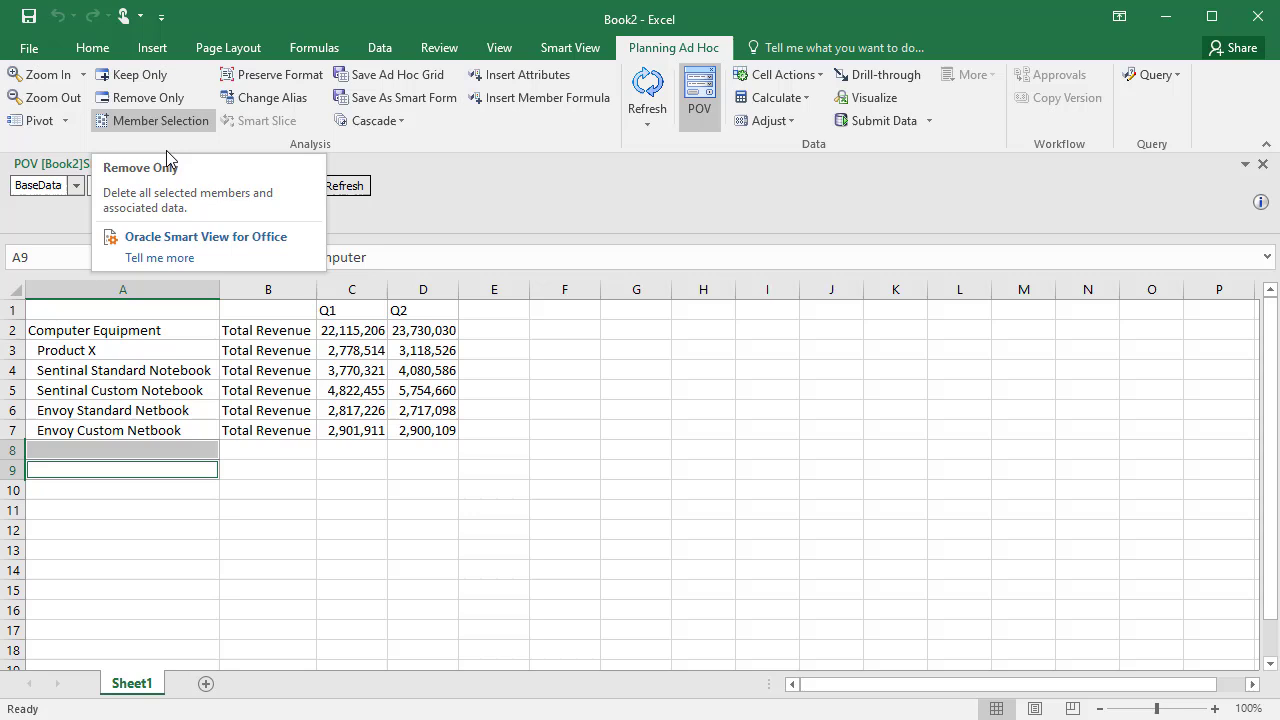
# Step: Keep only Computer Equipment, Sentinal Standard Notebook and Sentinal Custom Notebook in the rows, and pivot Total Revenue to the columns
pyautogui.click(173, 331)
pyautogui.keyDown('ctrl'); pyautogui.click(184, 372); pyautogui.keyUp('ctrl')
pyautogui.keyDown('ctrl'); pyautogui.click(186, 390); pyautogui.keyUp('ctrl')
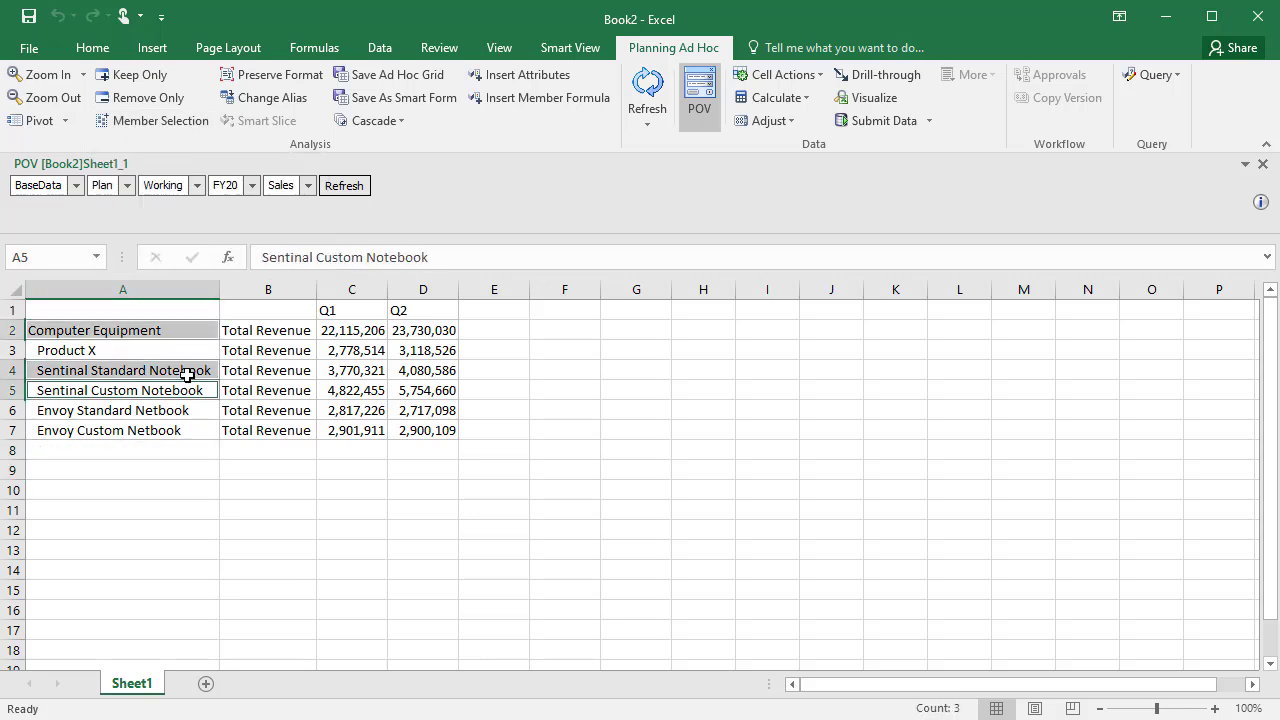
pyautogui.click(140, 75)
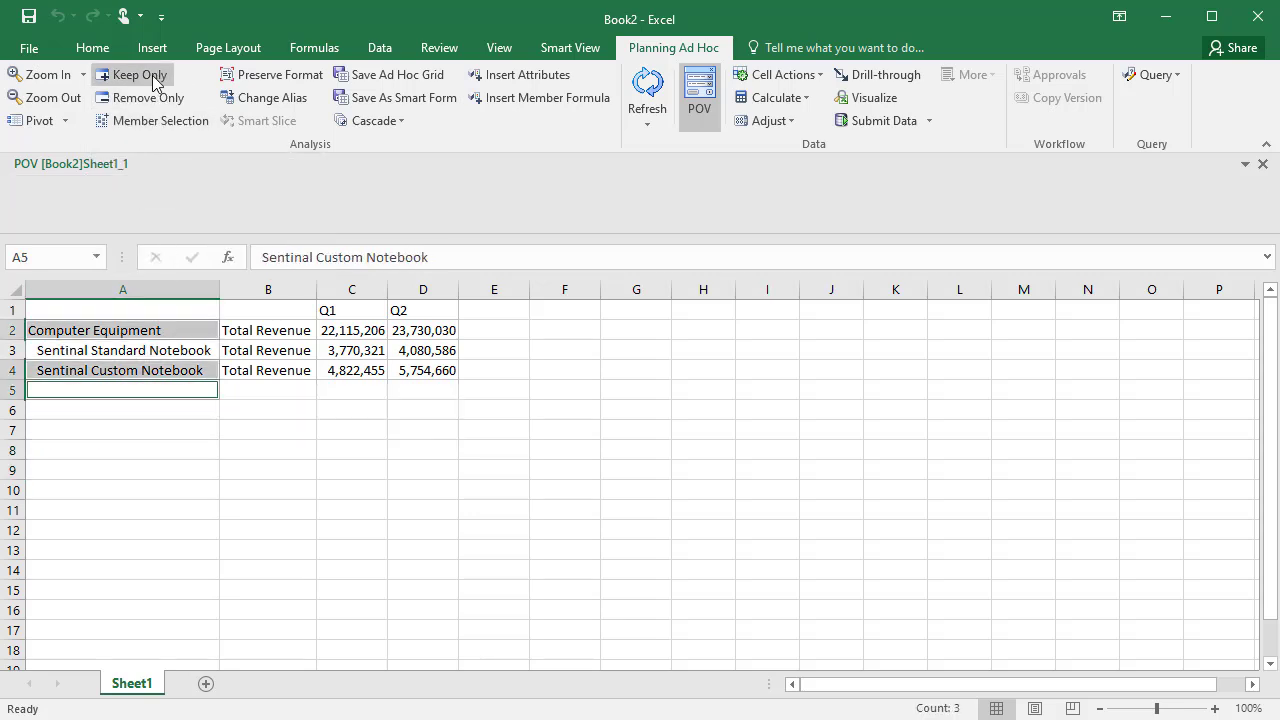
pyautogui.click(261, 330)
pyautogui.click(37, 124)
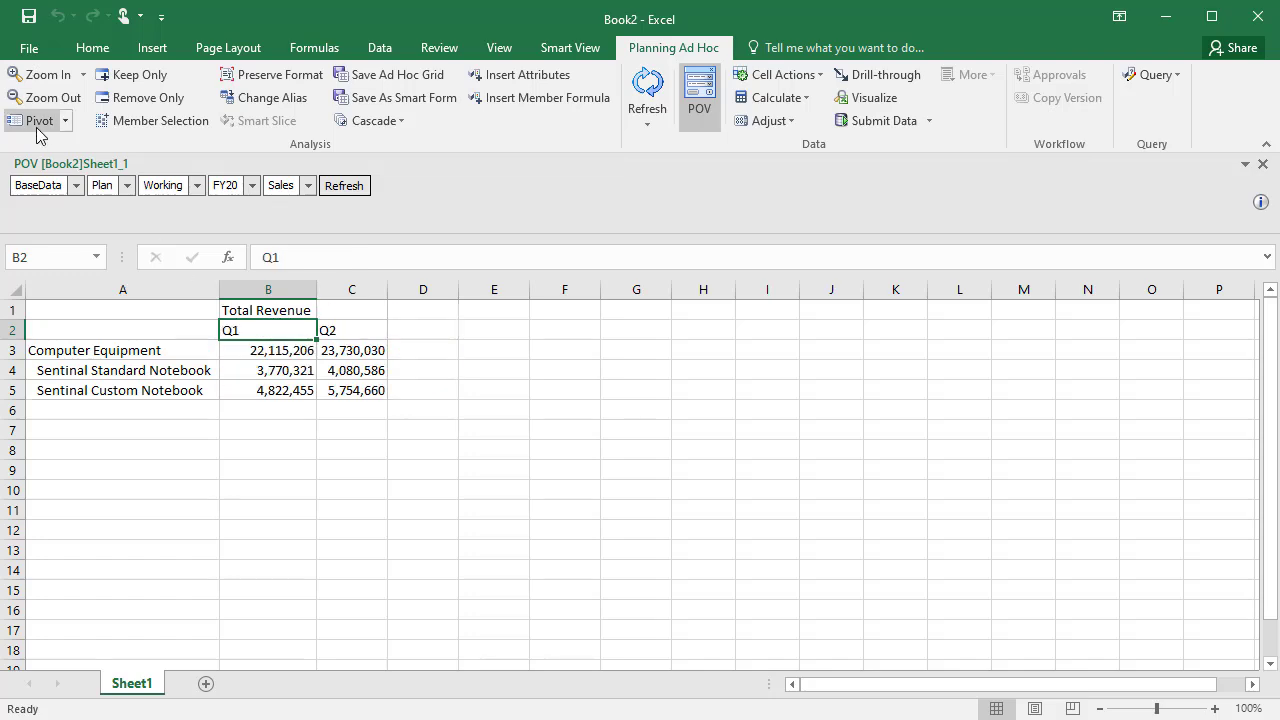